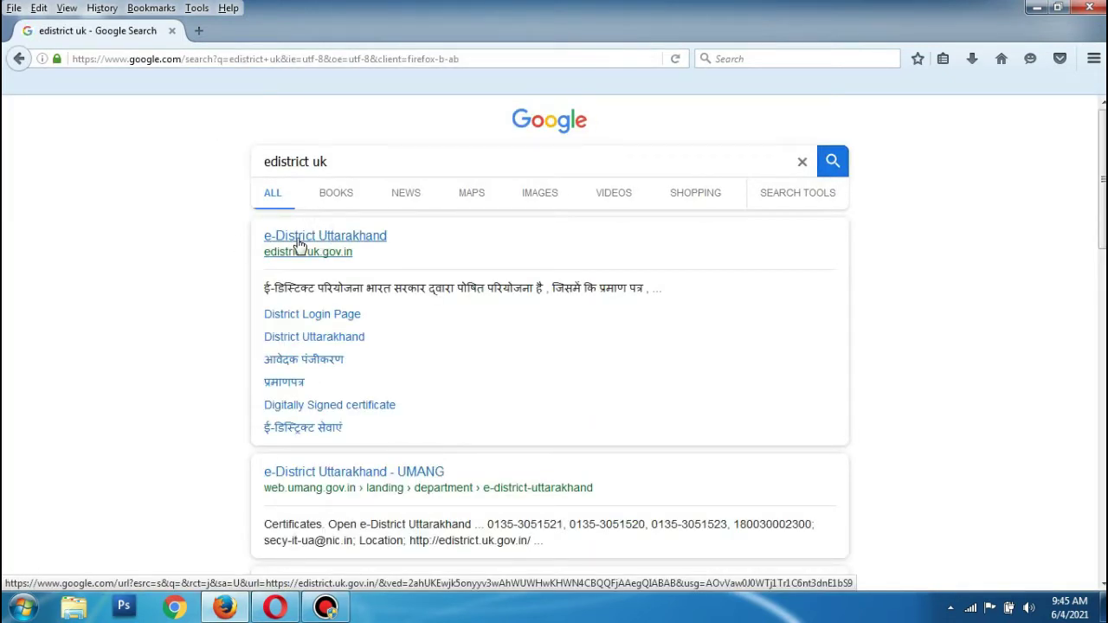
Open the e-District Uttarakhand portal from the first Google search result.
{"action": "left_click", "coordinate": [297, 242]}
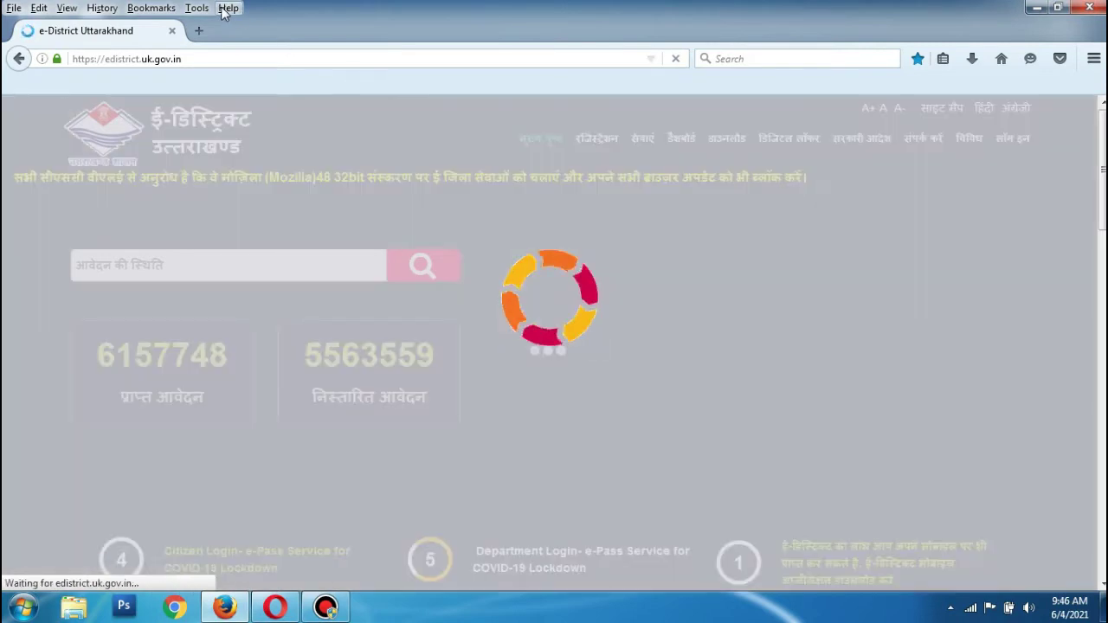
Check the installed Firefox version (48.0.2) in Help > About Firefox.
{"action": "left_click", "coordinate": [228, 8]}
{"action": "left_click", "coordinate": [279, 173]}
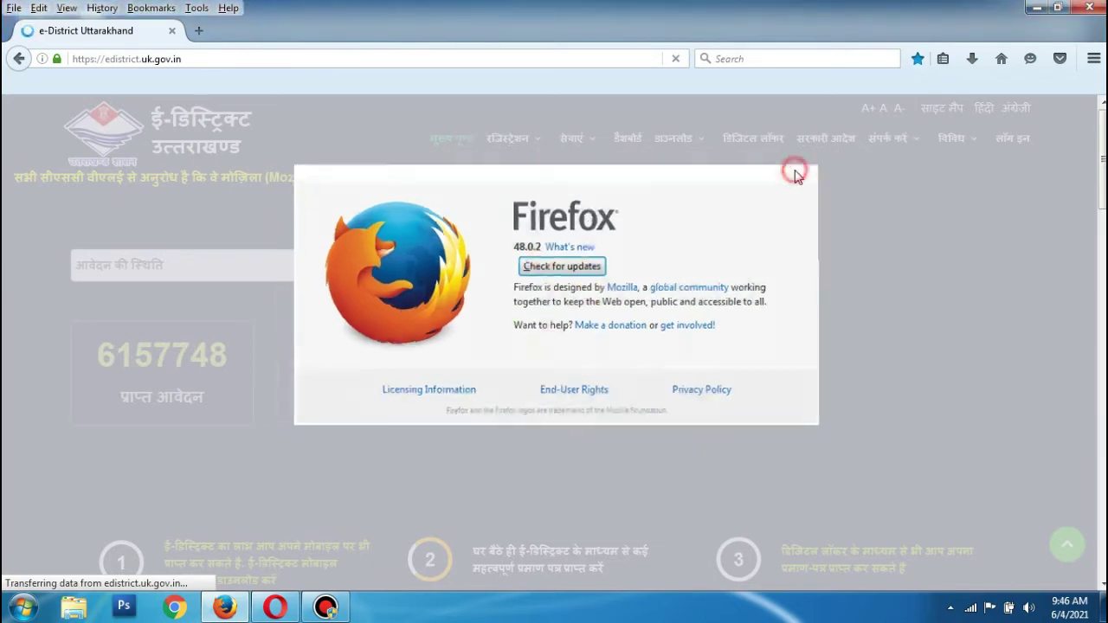
{"action": "left_click", "coordinate": [799, 170]}
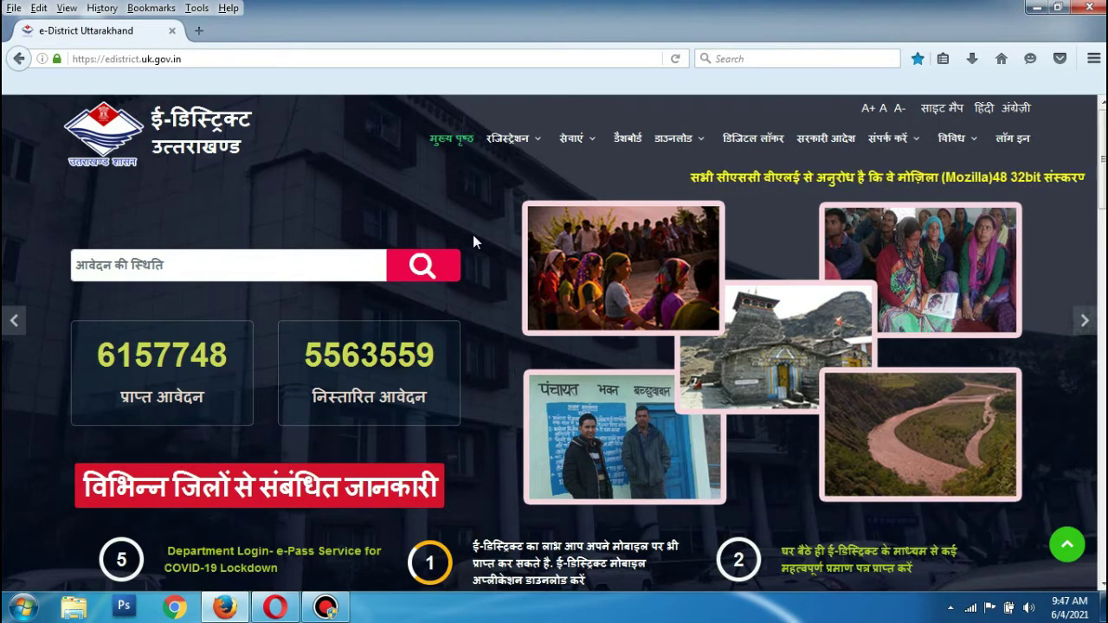
Let the portal home page finish loading, showing 6157748 received applications.
{"action": "left_click", "coordinate": [149, 268]}
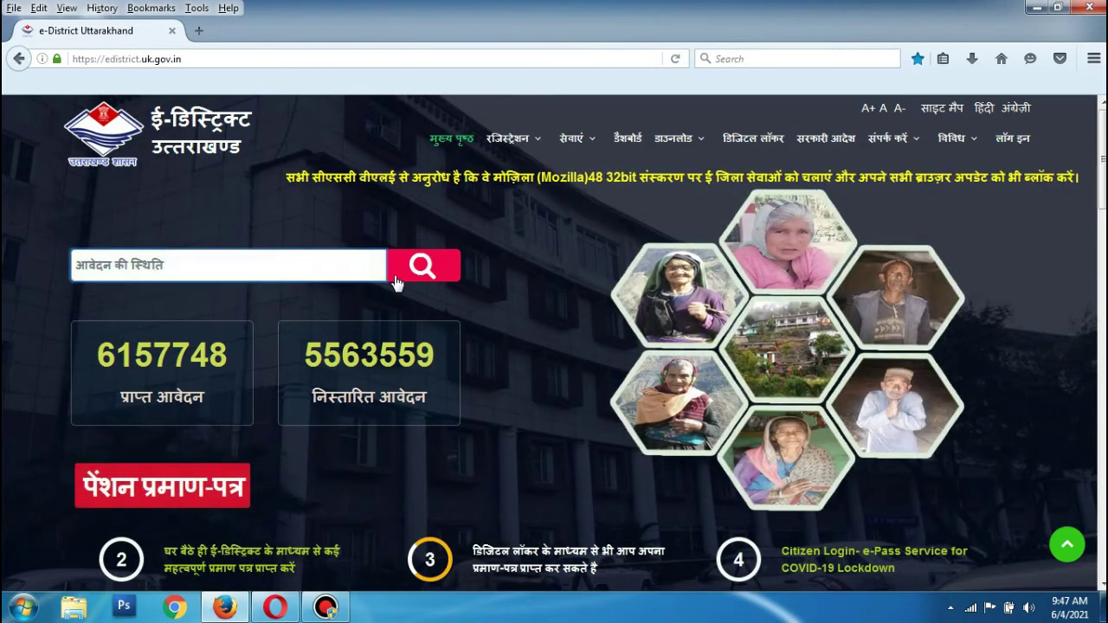
{"action": "scroll", "coordinate": [472, 330], "scroll_direction": "down", "scroll_amount": 3}
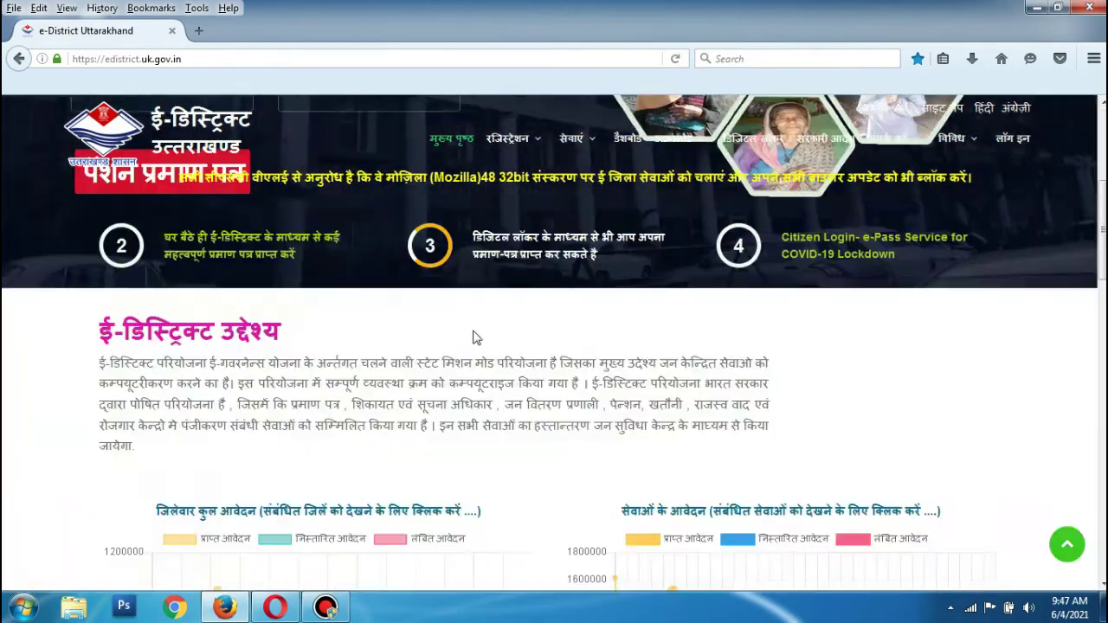
{"action": "scroll", "coordinate": [472, 330], "scroll_direction": "up", "scroll_amount": 3}
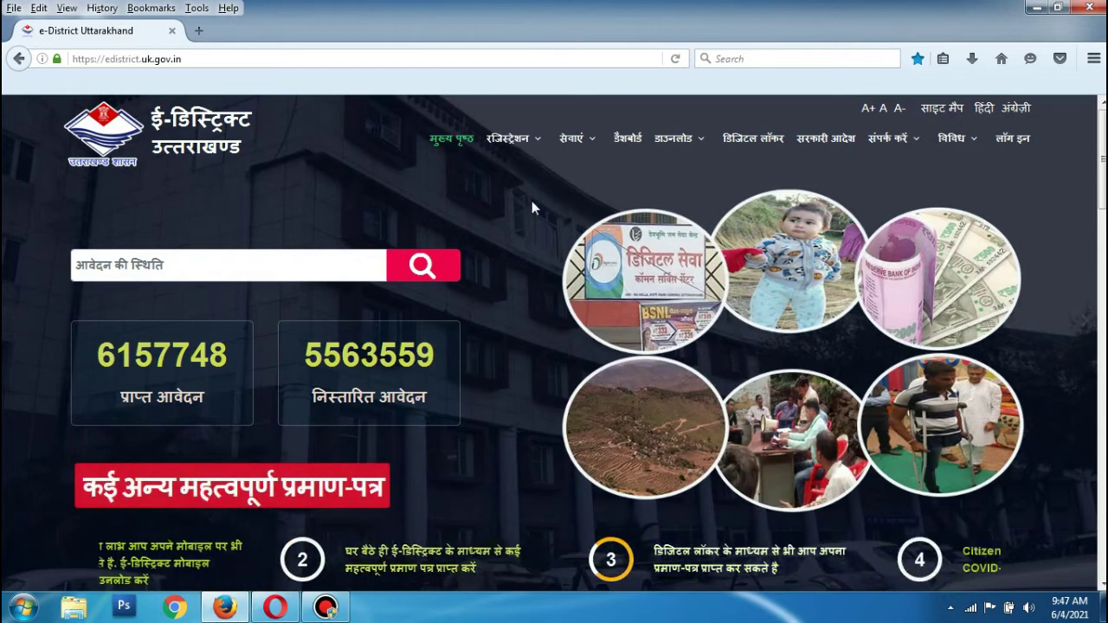
Sign in to the operator account with the saved user ID and the displayed captcha.
{"action": "mouse_move", "coordinate": [979, 163]}
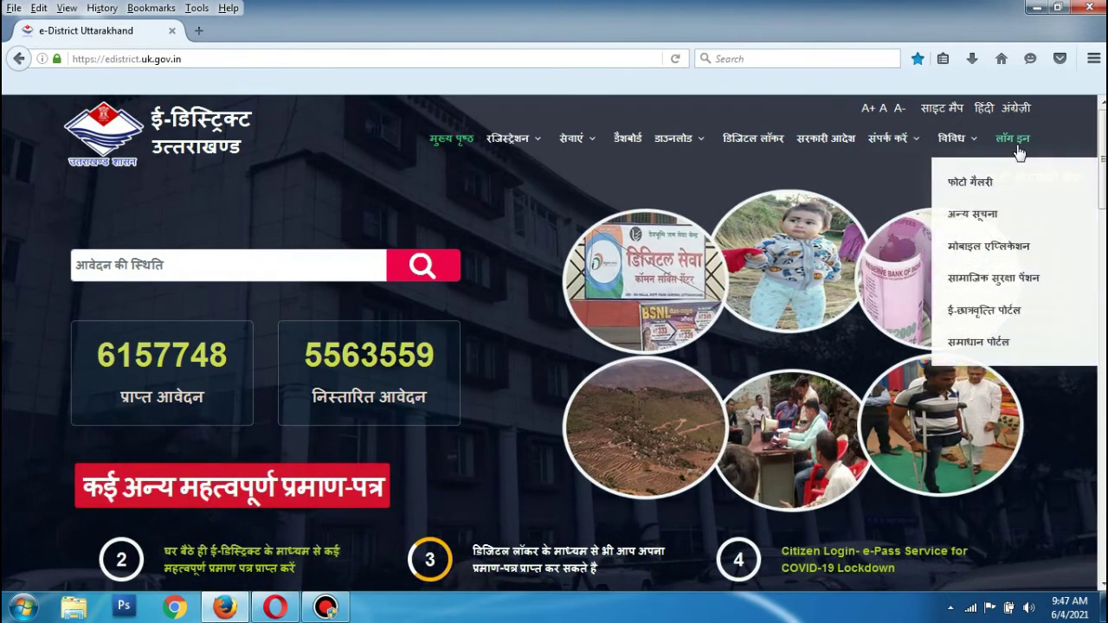
{"action": "left_click", "coordinate": [1017, 141]}
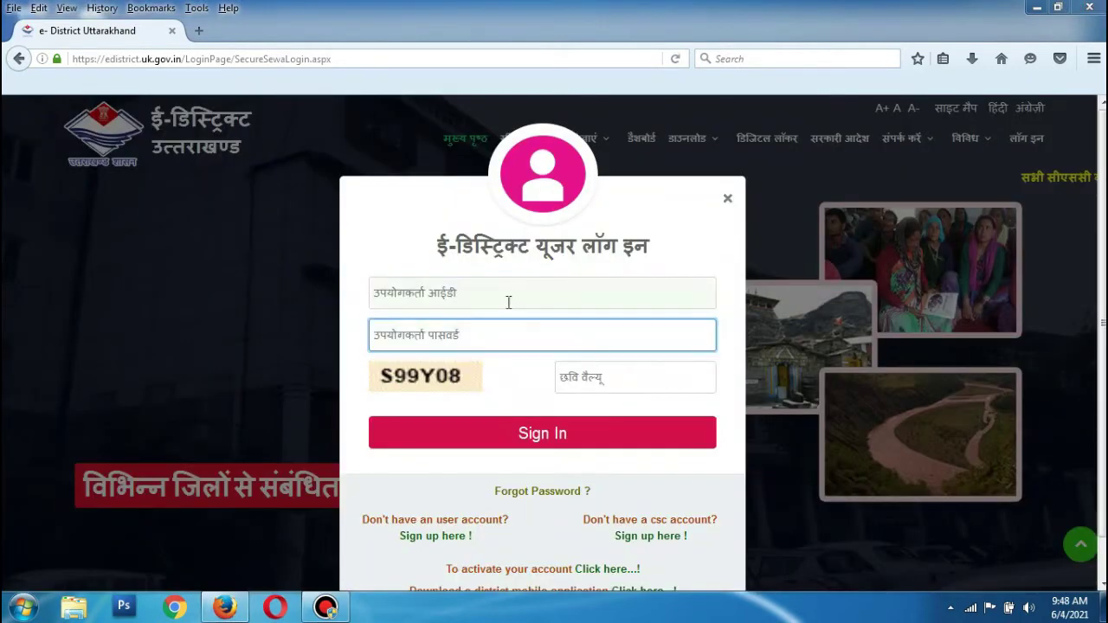
{"action": "left_click", "coordinate": [465, 301]}
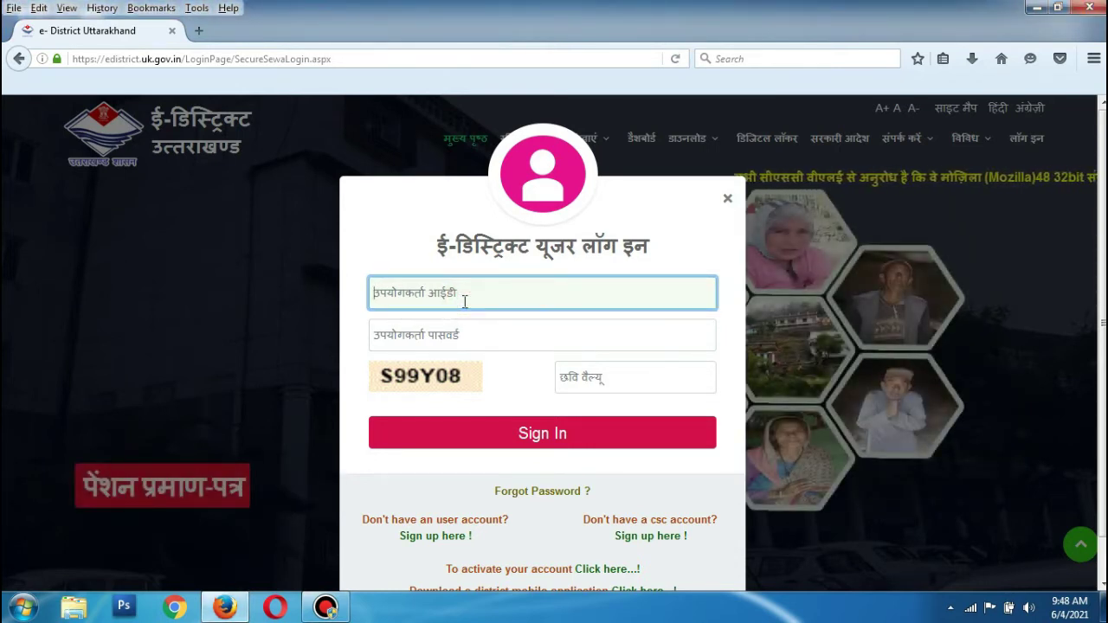
{"action": "left_click", "coordinate": [465, 301]}
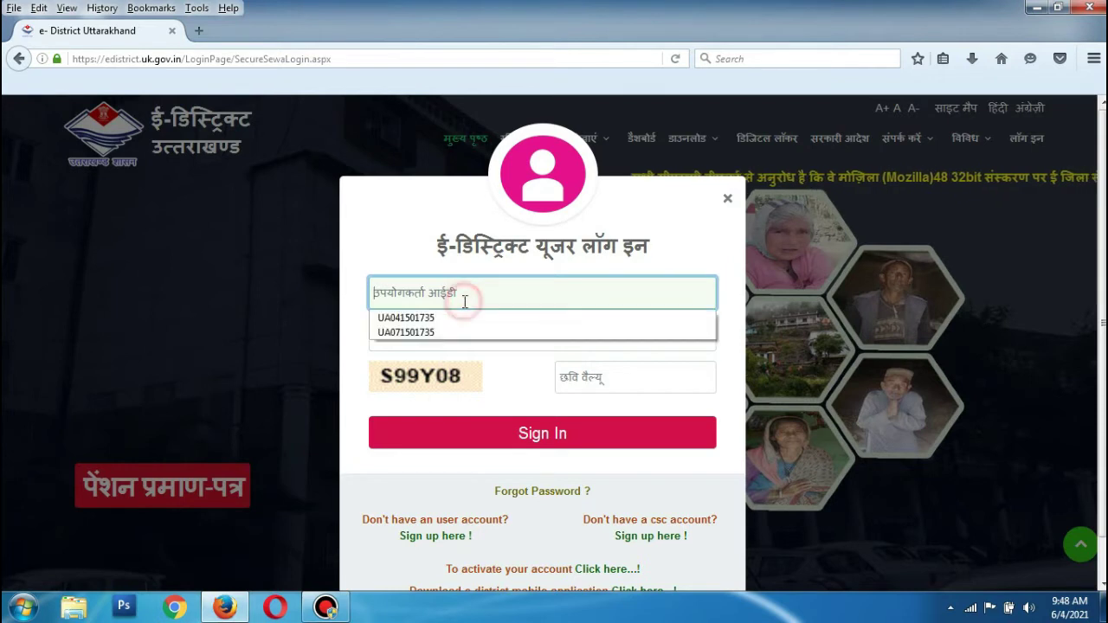
{"action": "left_click", "coordinate": [424, 320]}
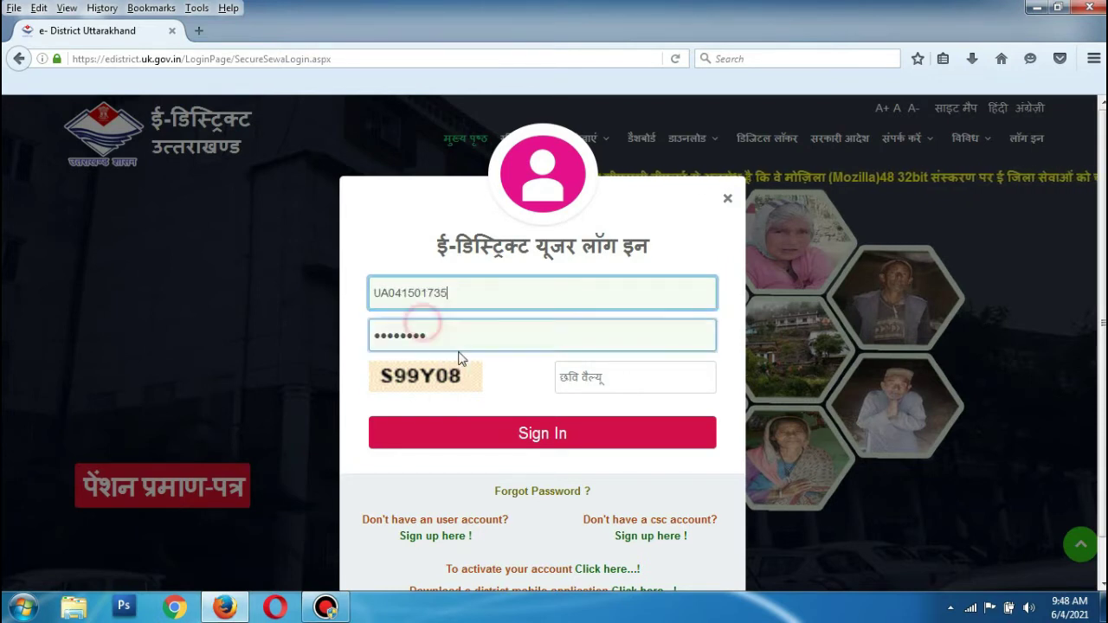
{"action": "left_click", "coordinate": [585, 377]}
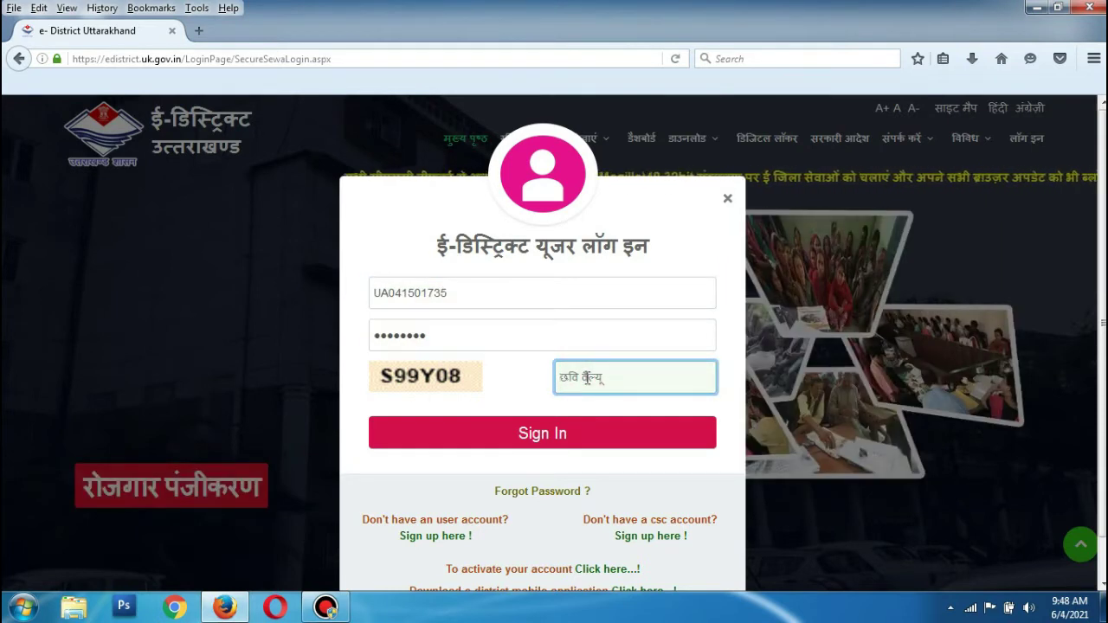
{"action": "type", "text": "S"}
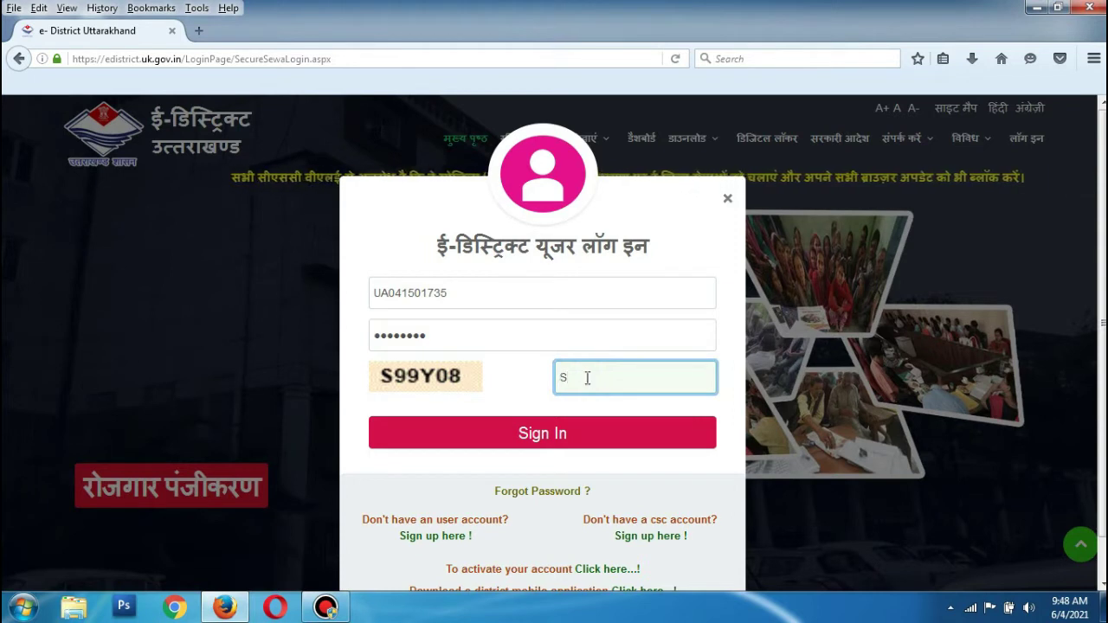
{"action": "type", "text": "99"}
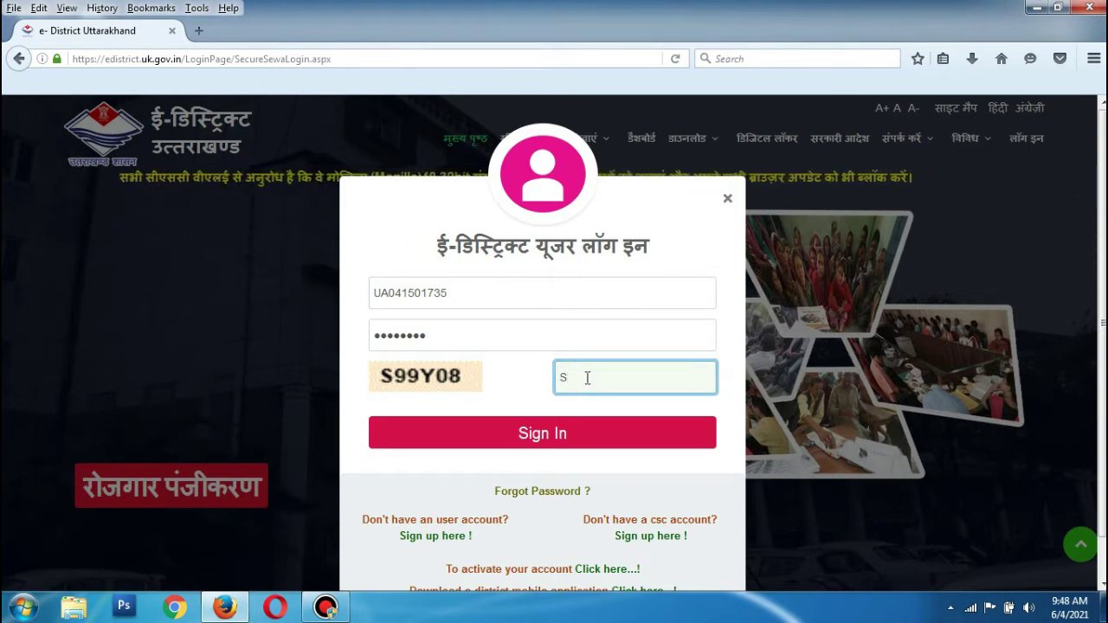
{"action": "type", "text": "Y08"}
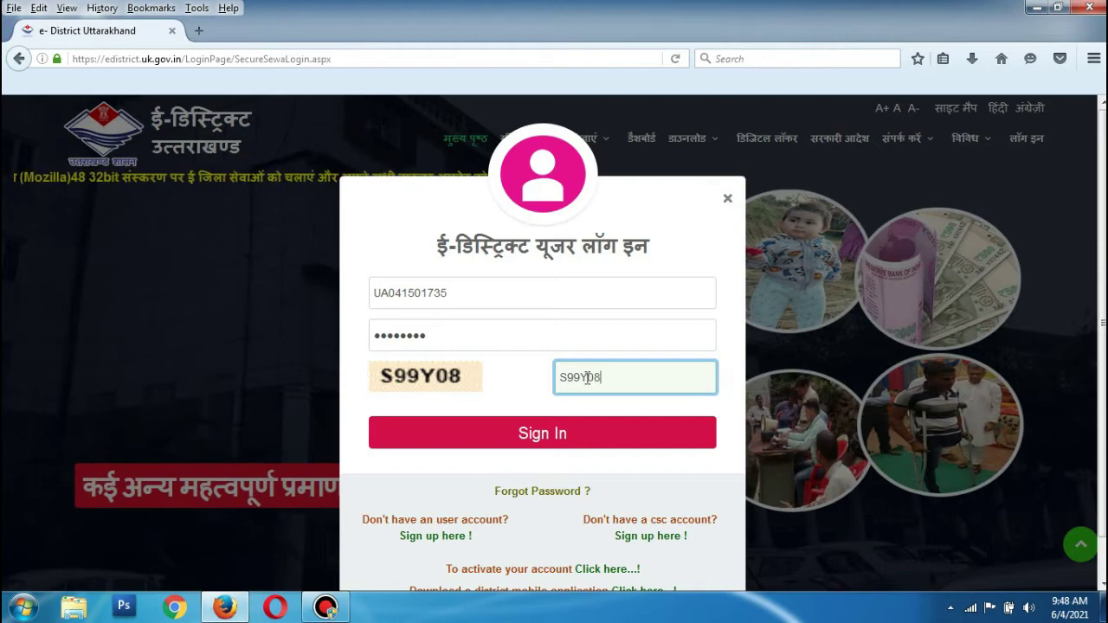
{"action": "left_click", "coordinate": [558, 440]}
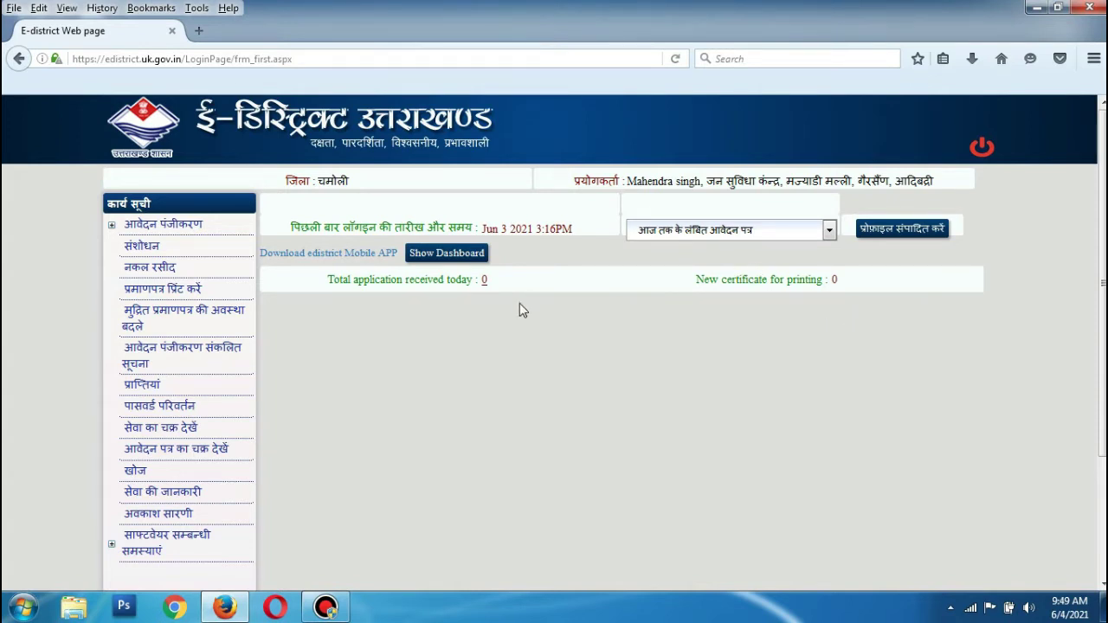
Start a new application with राजस्व, रेवेन्यू प्रमाणपत्र and आय प्रमाण पत्र selected (fee 30).
{"action": "left_click", "coordinate": [111, 226]}
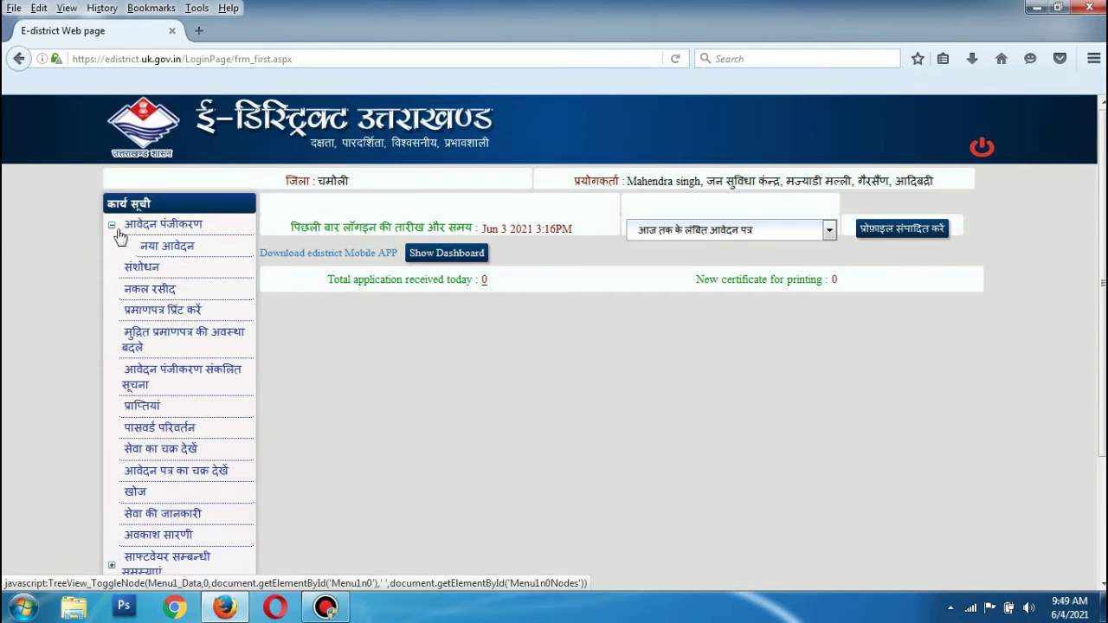
{"action": "left_click", "coordinate": [160, 247]}
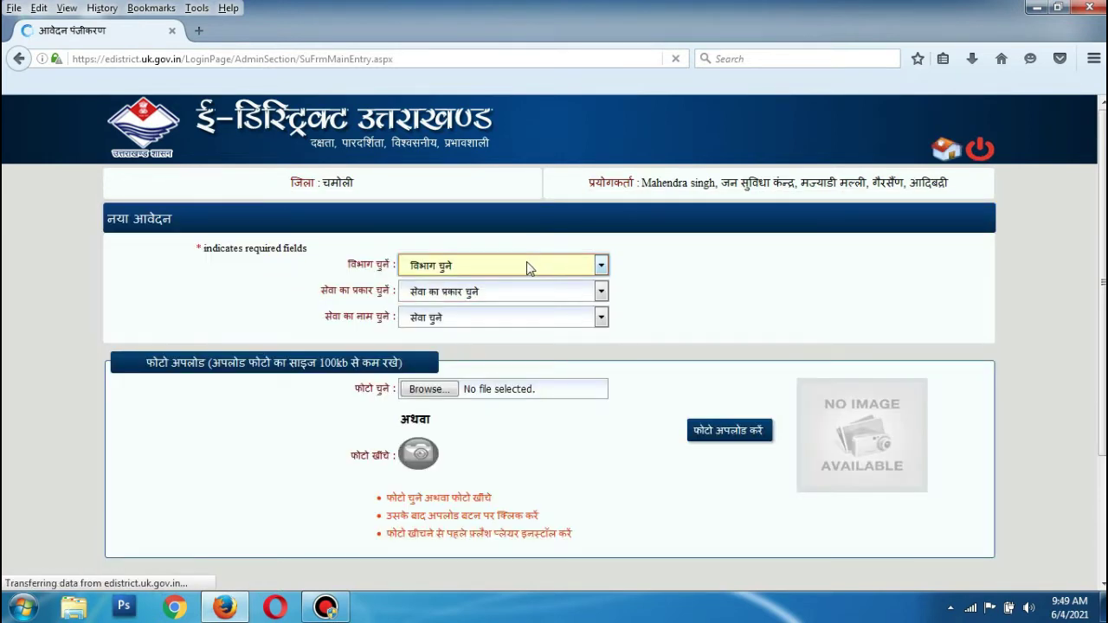
{"action": "left_click", "coordinate": [526, 265]}
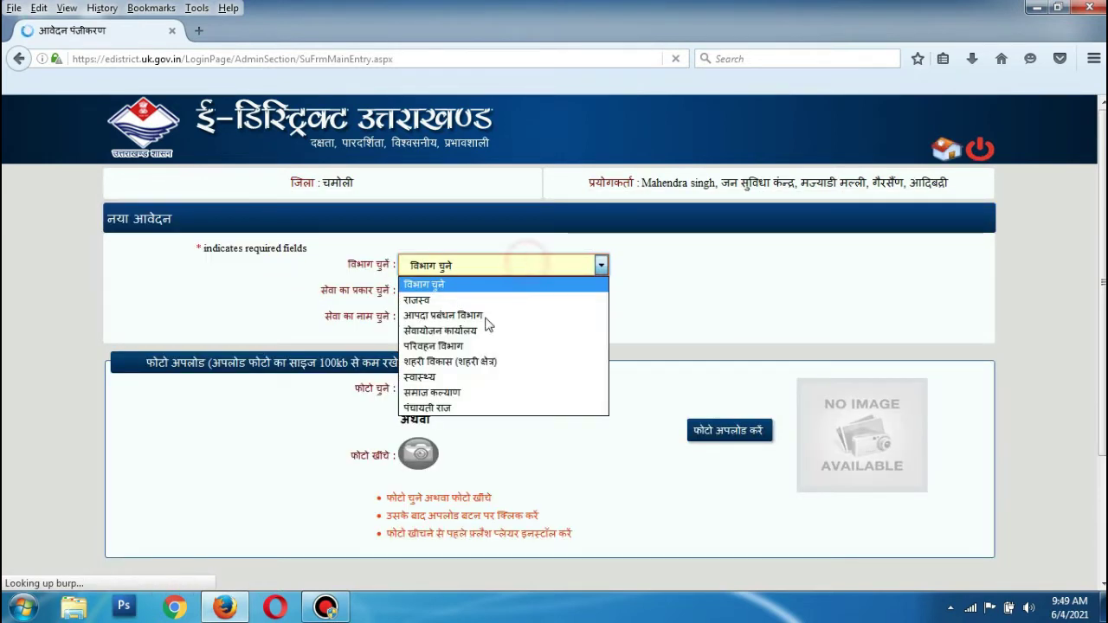
{"action": "left_click", "coordinate": [470, 299]}
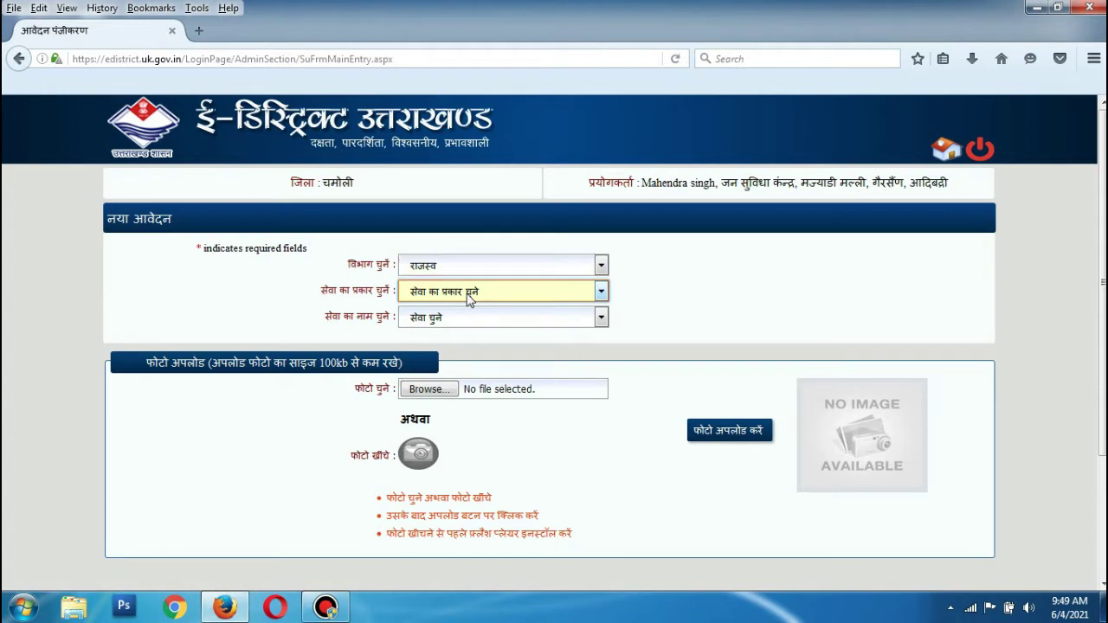
{"action": "left_click", "coordinate": [469, 298]}
{"action": "left_click", "coordinate": [470, 324]}
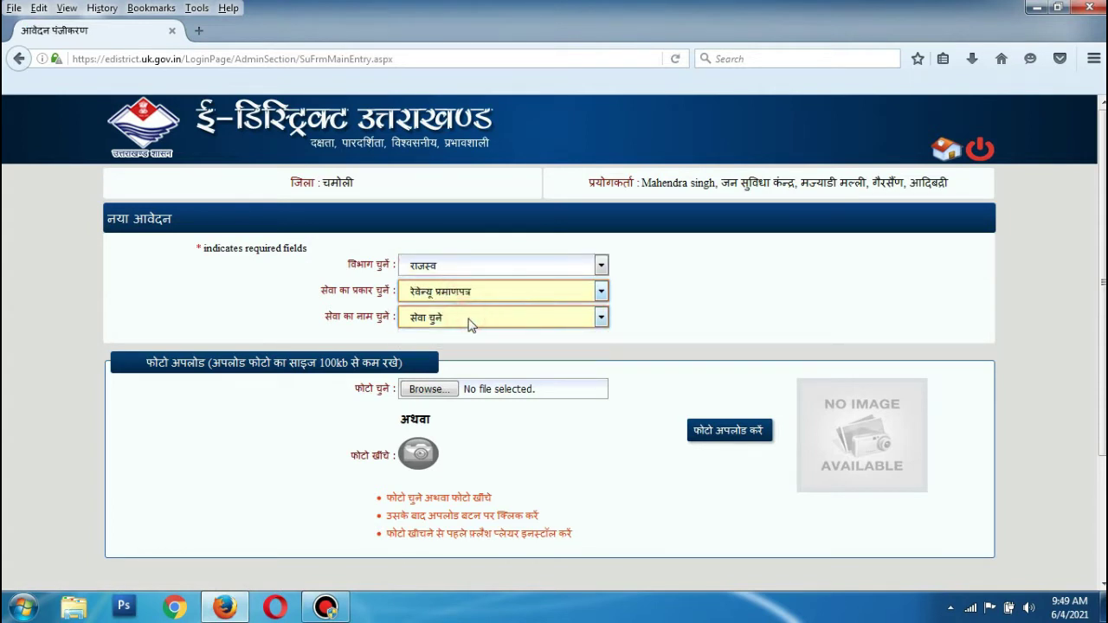
{"action": "left_click", "coordinate": [471, 320]}
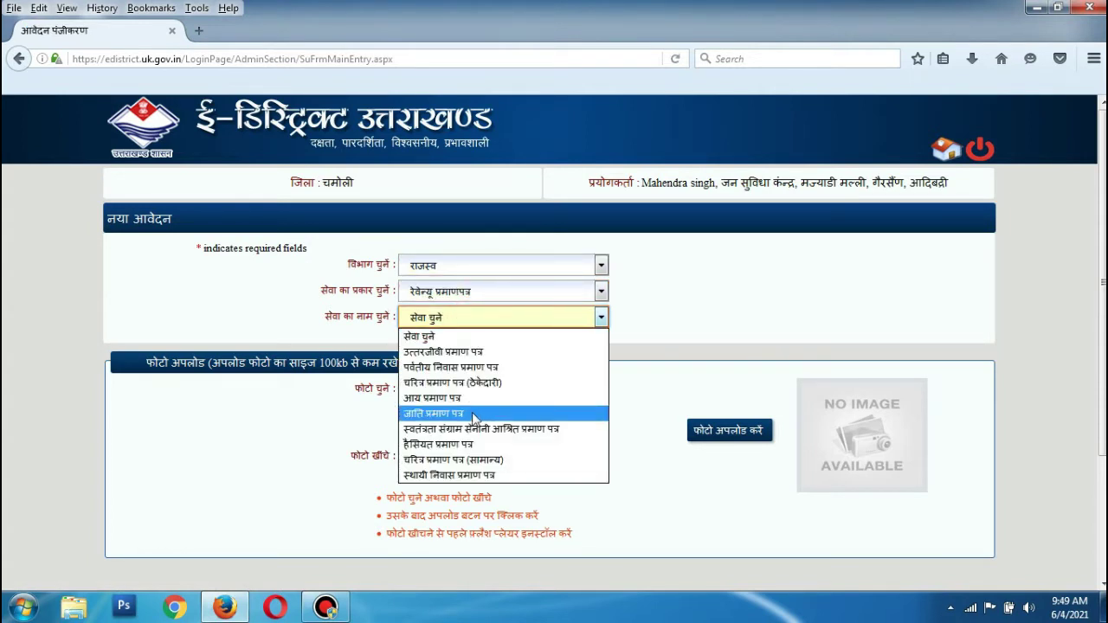
{"action": "left_click", "coordinate": [466, 397]}
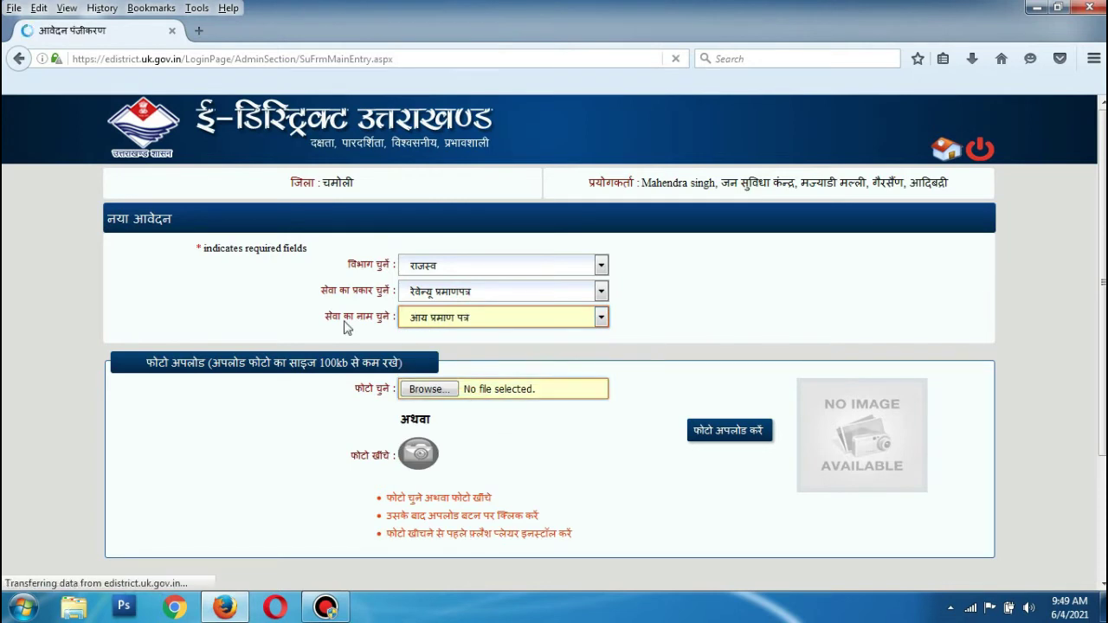
{"action": "left_click", "coordinate": [501, 320]}
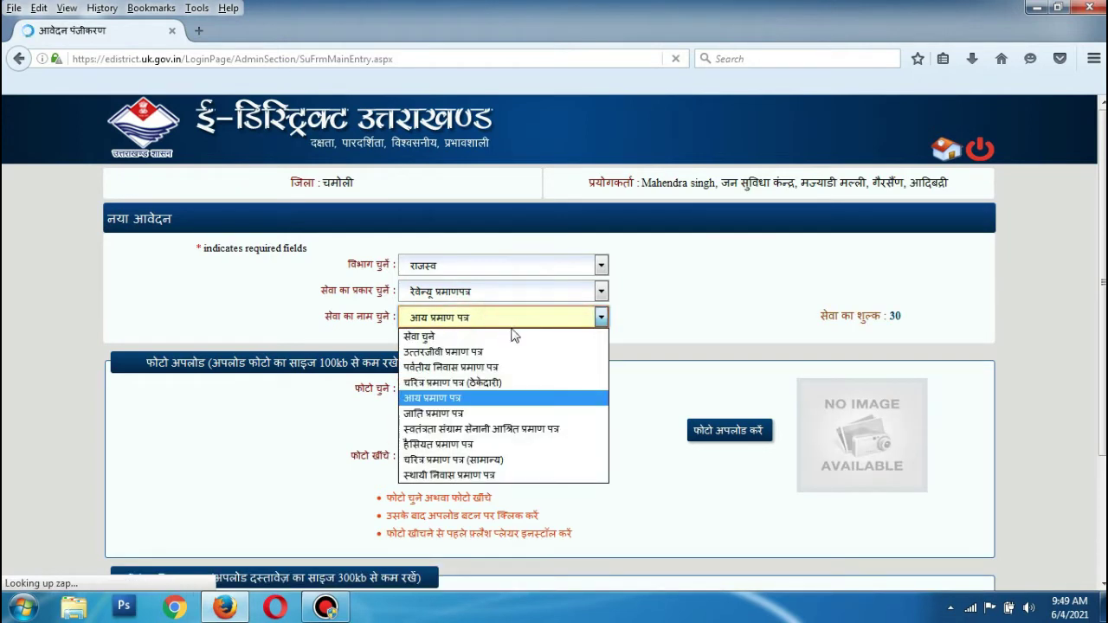
{"action": "left_click", "coordinate": [465, 400]}
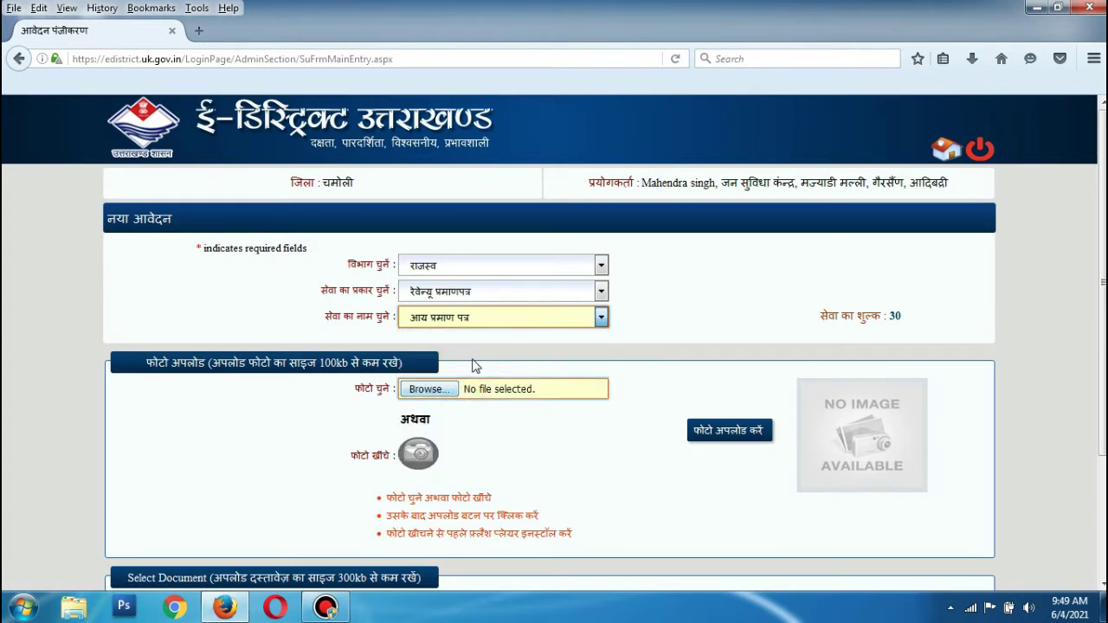
{"action": "scroll", "coordinate": [519, 356], "scroll_direction": "down", "scroll_amount": 2}
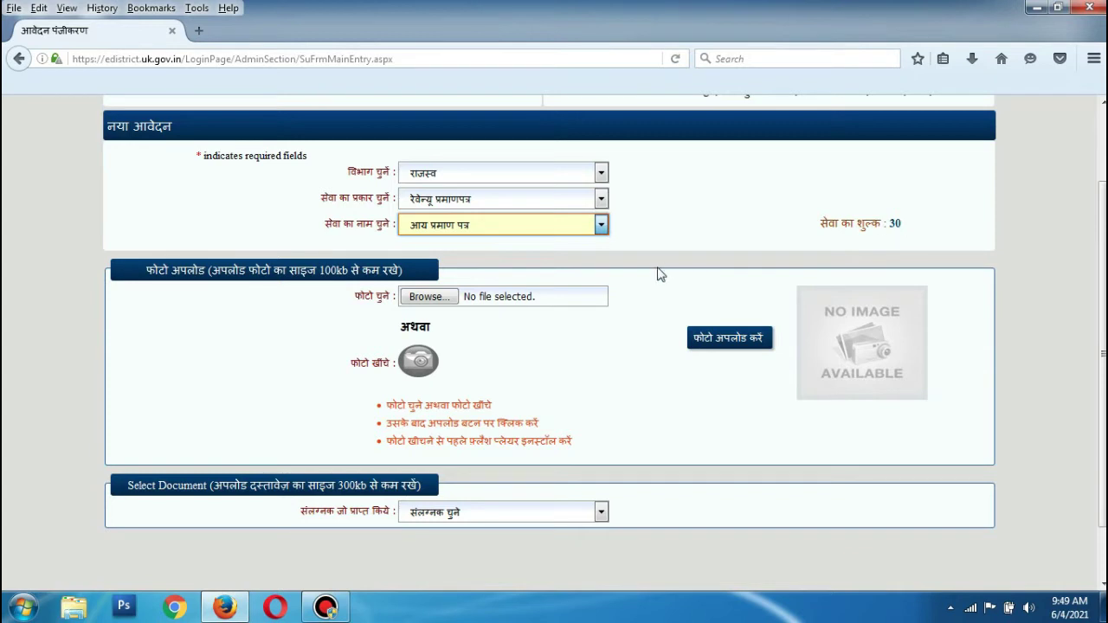
{"action": "scroll", "coordinate": [660, 264], "scroll_direction": "down", "scroll_amount": 1}
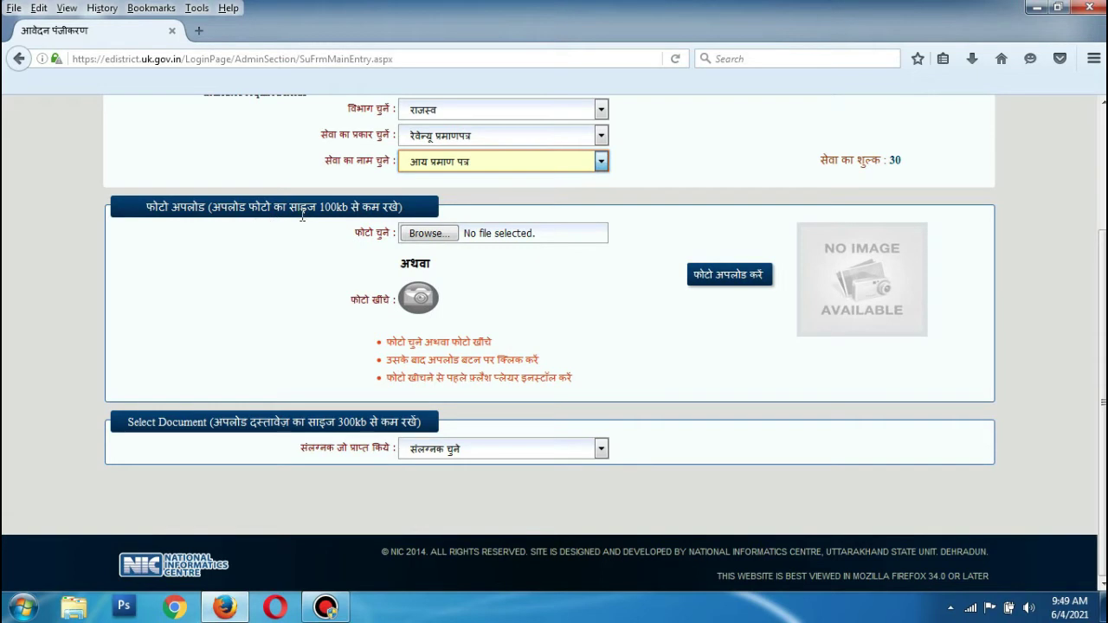
Upload photo.jpeg from the scanned documents folder as the applicant's photo.
{"action": "left_click", "coordinate": [433, 235]}
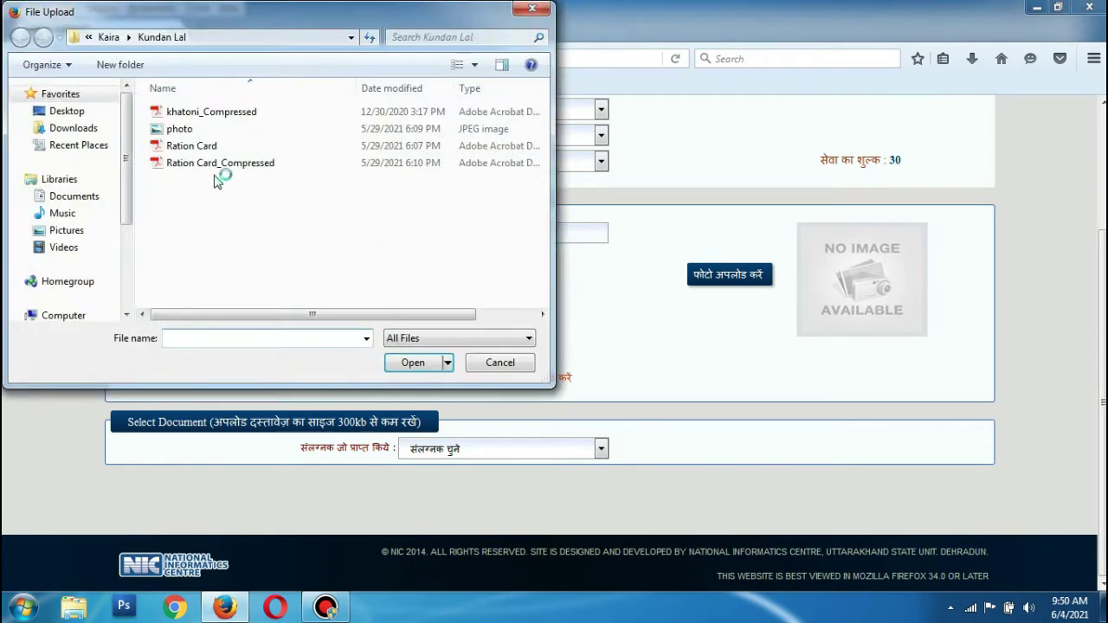
{"action": "left_click", "coordinate": [86, 111]}
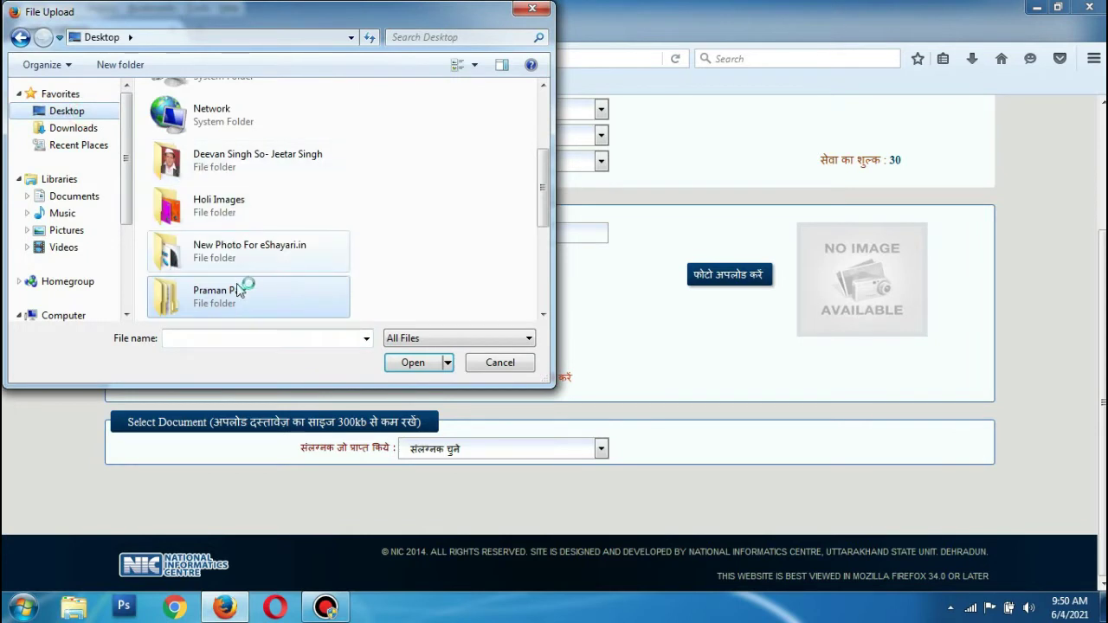
{"action": "left_click", "coordinate": [235, 224]}
{"action": "scroll", "coordinate": [234, 229], "scroll_direction": "down", "scroll_amount": 5}
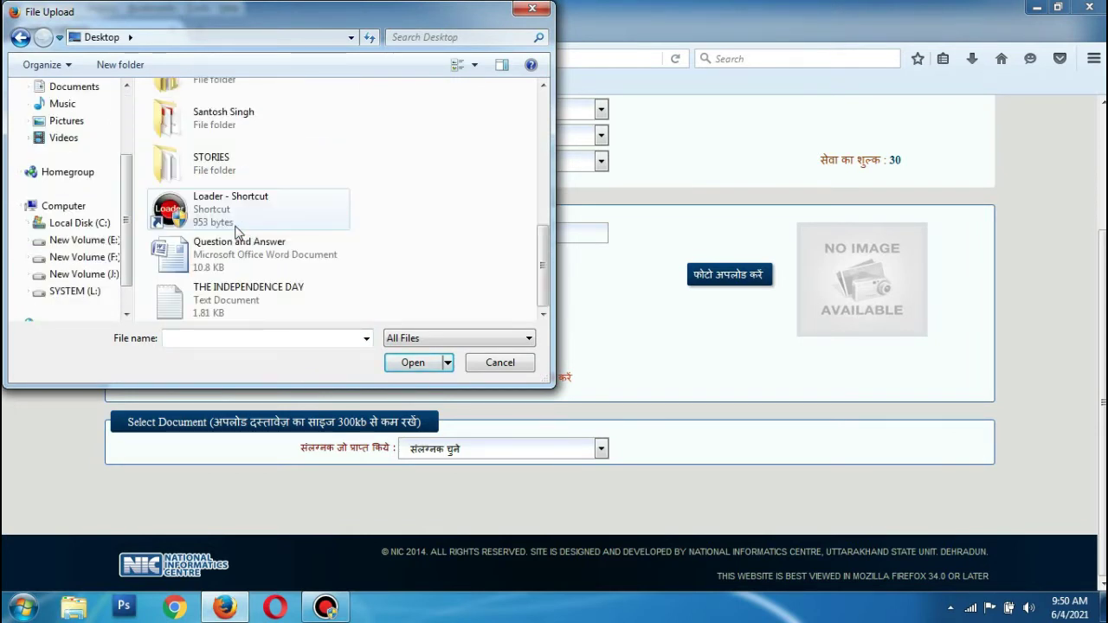
{"action": "double_click", "coordinate": [218, 112]}
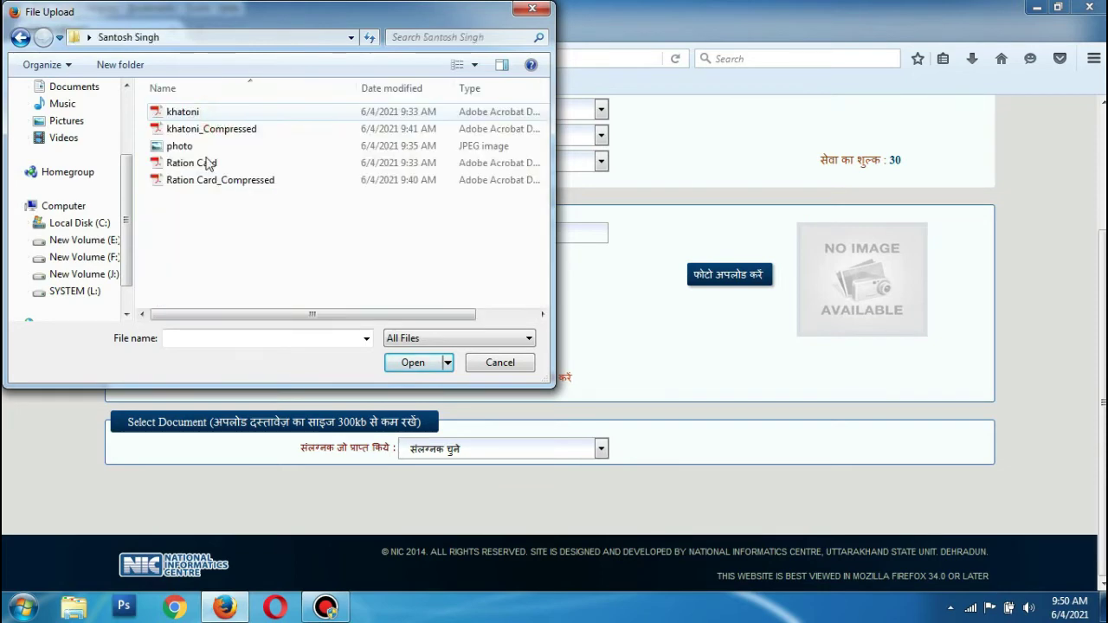
{"action": "left_click", "coordinate": [182, 147]}
{"action": "left_click", "coordinate": [405, 362]}
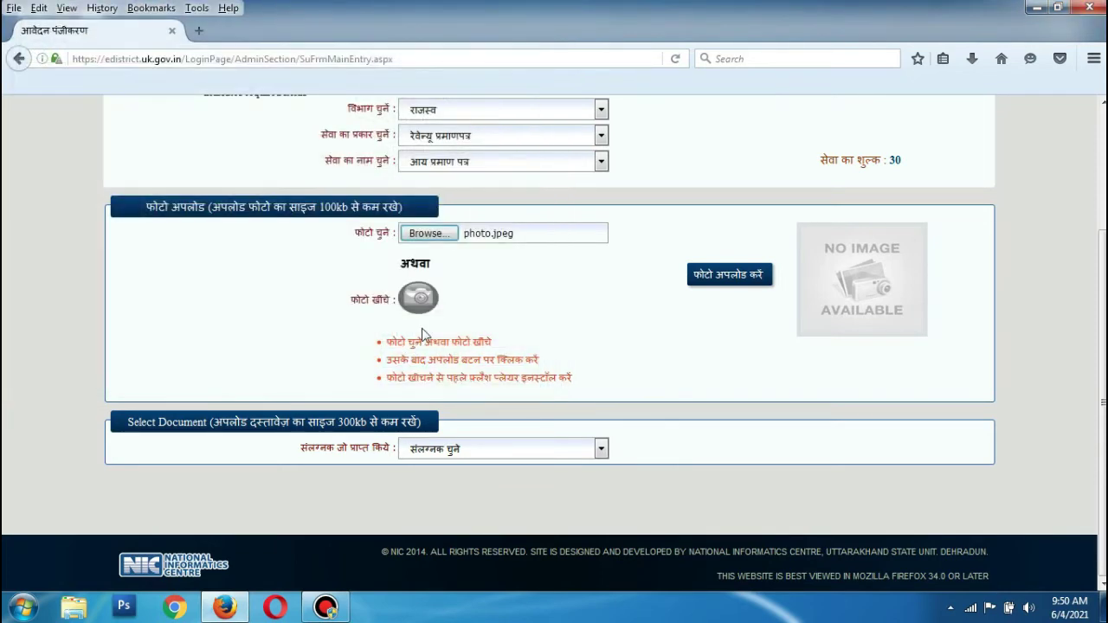
{"action": "left_click", "coordinate": [701, 282]}
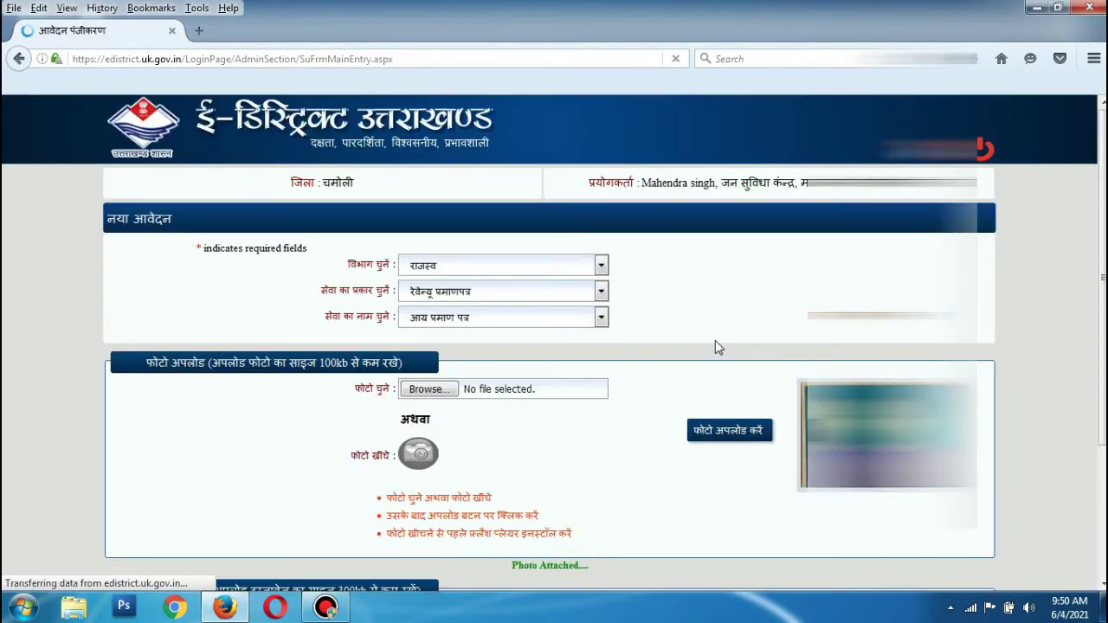
Set attachment type '001, राशन कार्ड की प्रमाणित प्रति' and select Ration Card_Compressed.pdf.
{"action": "scroll", "coordinate": [658, 355], "scroll_direction": "down", "scroll_amount": 4}
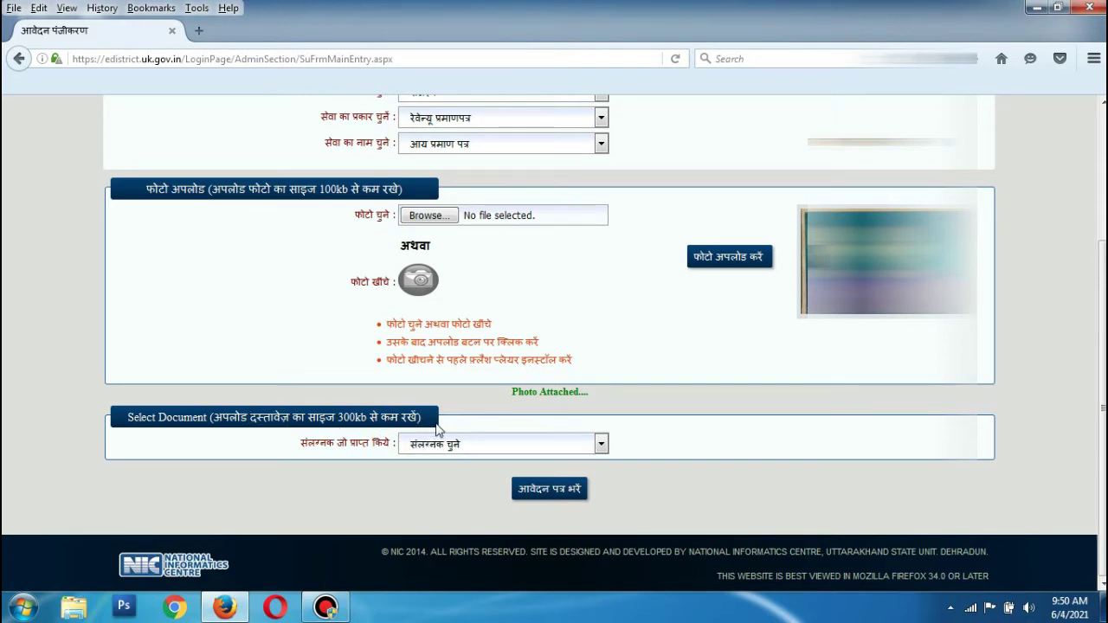
{"action": "left_click", "coordinate": [462, 446]}
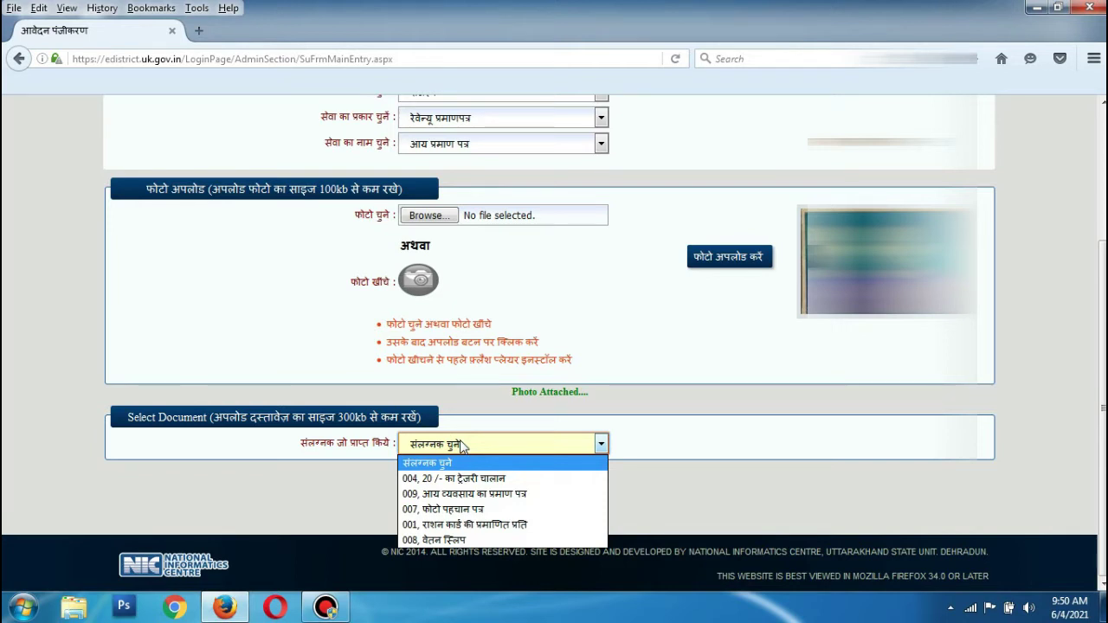
{"action": "left_click", "coordinate": [459, 525]}
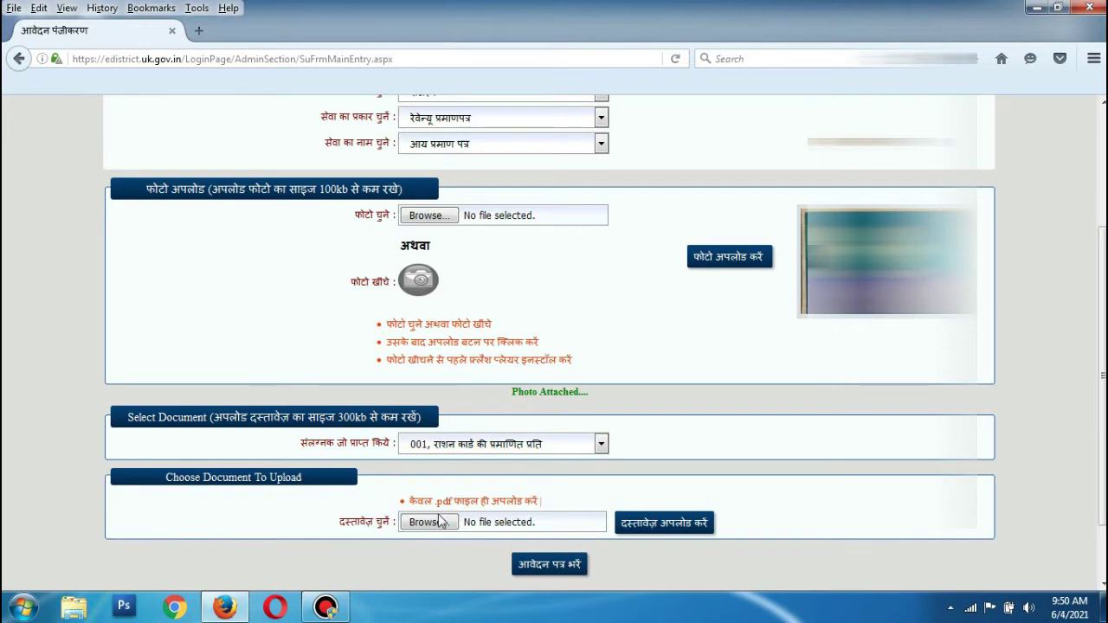
{"action": "left_click", "coordinate": [422, 522]}
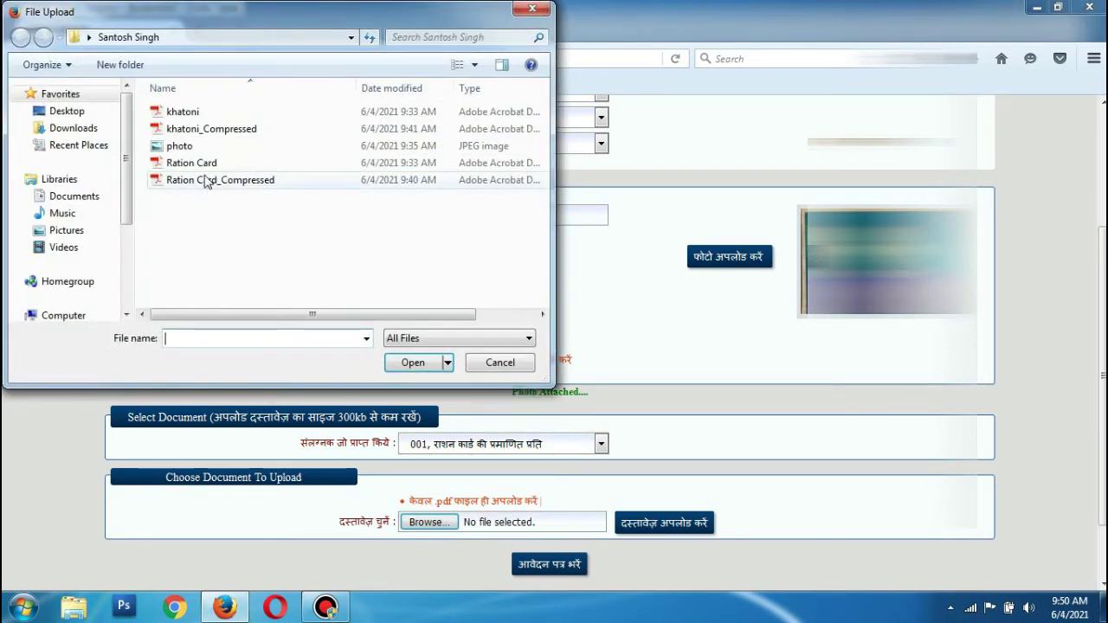
{"action": "left_click", "coordinate": [211, 180]}
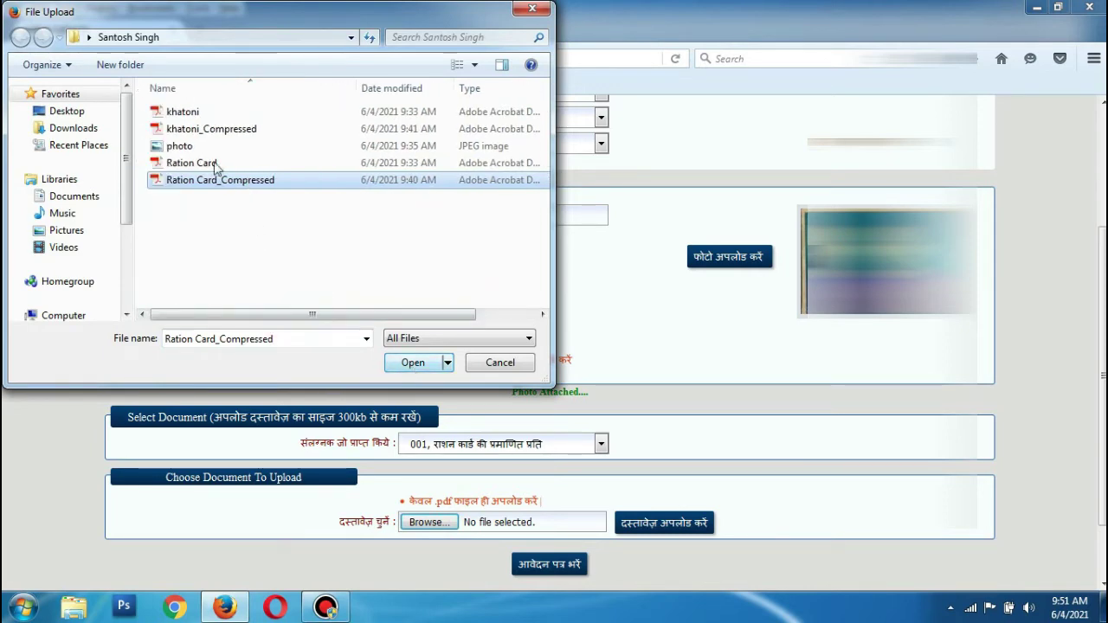
{"action": "left_click", "coordinate": [407, 364]}
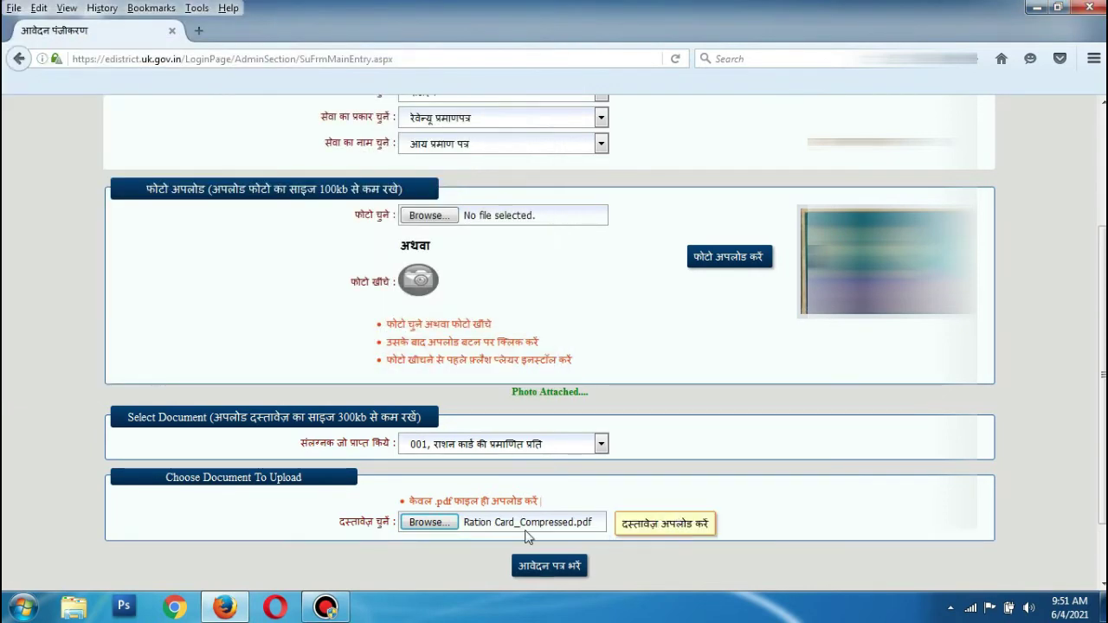
Upload the ration card PDF and add another document of type '009, आय व्यवसाय का प्रमाण पत्र'.
{"action": "left_click", "coordinate": [645, 535]}
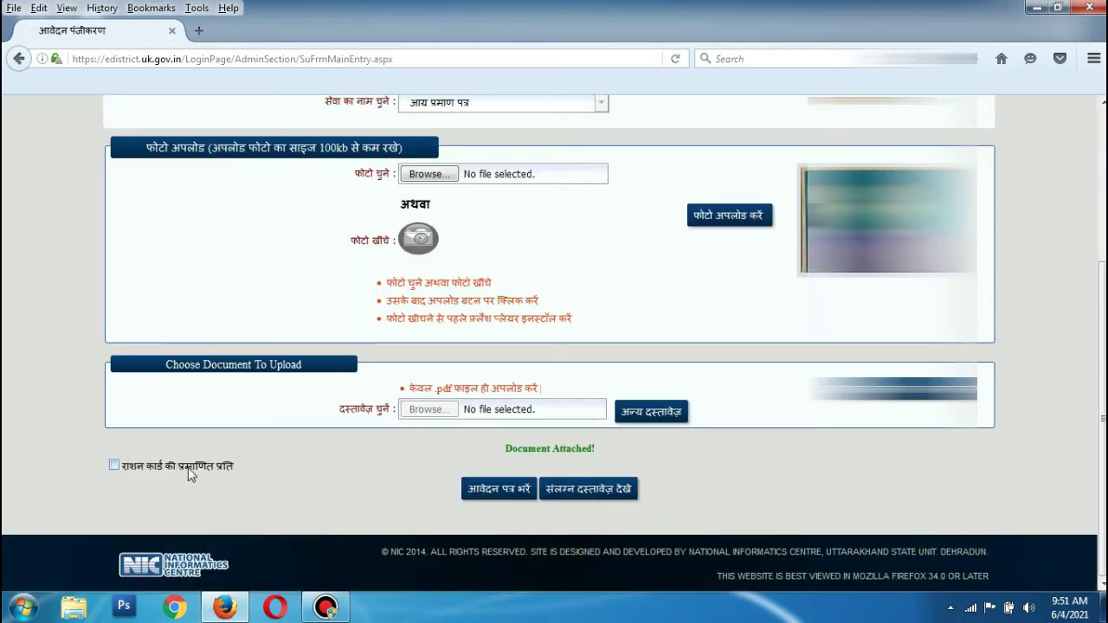
{"action": "left_click", "coordinate": [653, 412]}
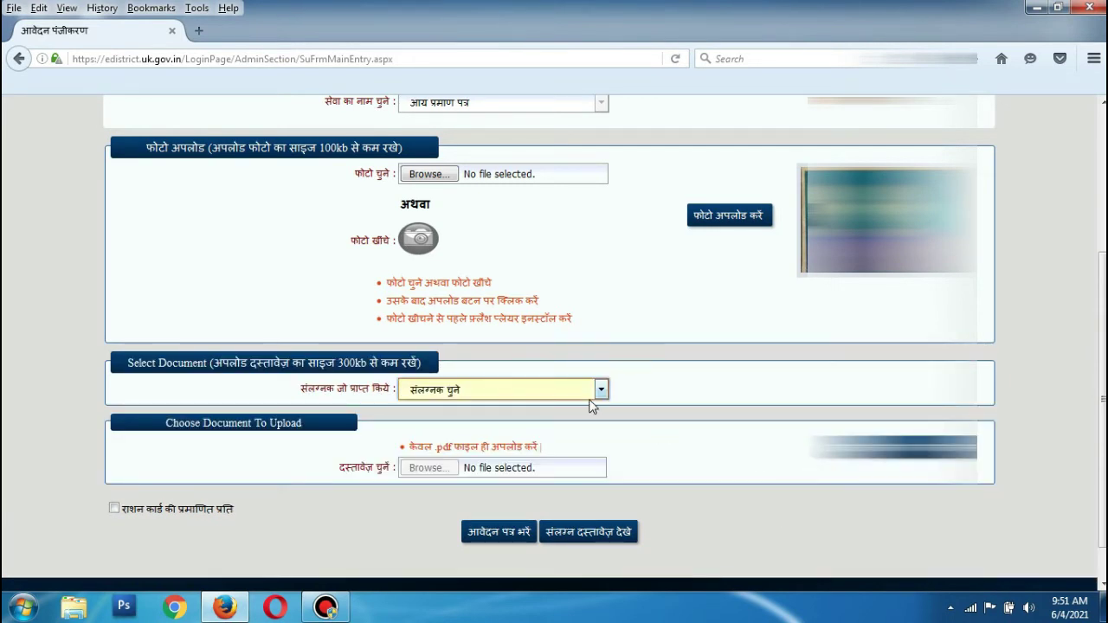
{"action": "left_click", "coordinate": [596, 390]}
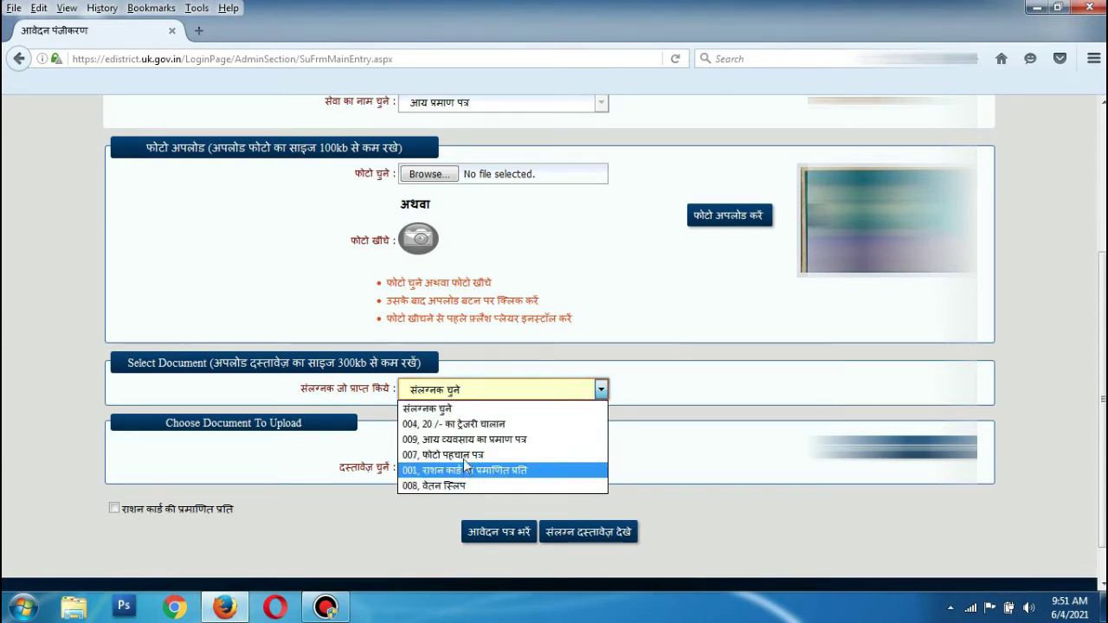
{"action": "left_click", "coordinate": [465, 443]}
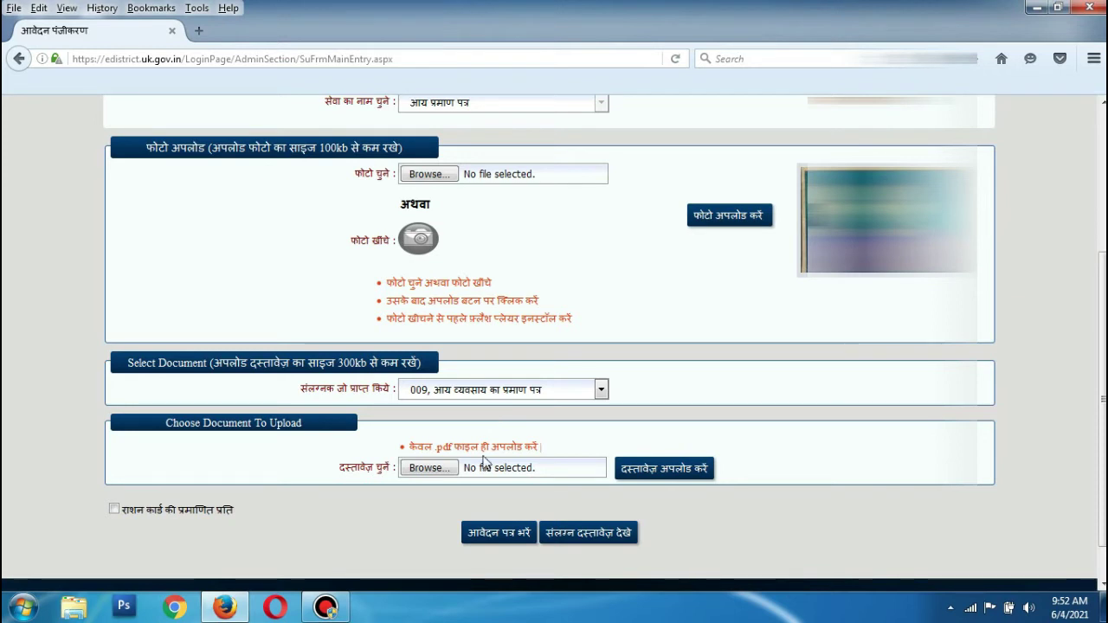
Attach khatoni_Compressed.pdf as the income and occupation proof.
{"action": "left_click", "coordinate": [447, 468]}
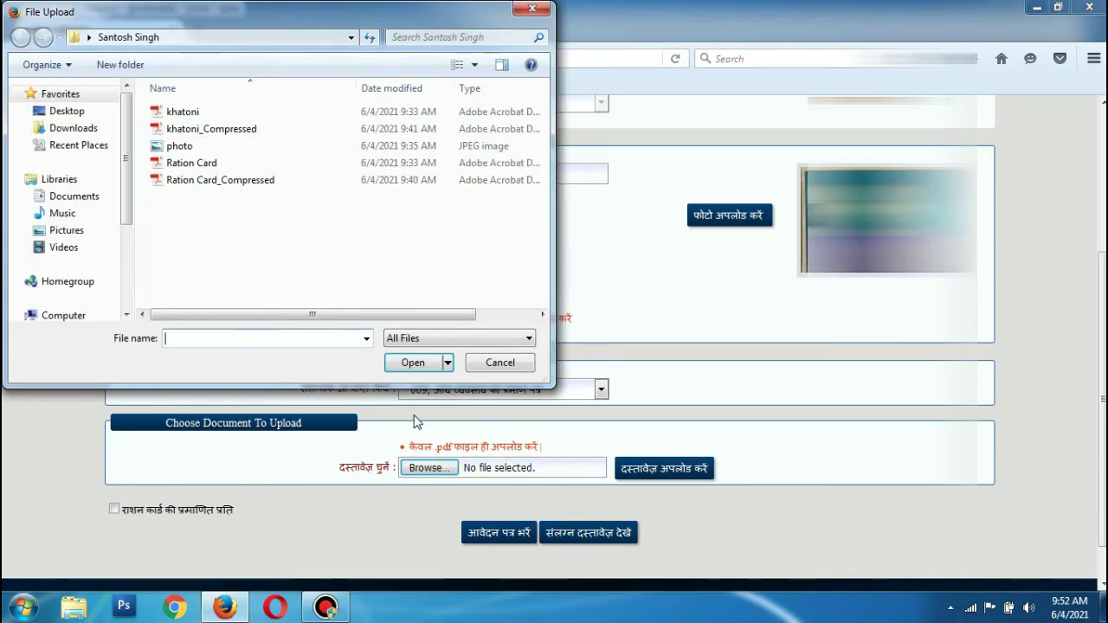
{"action": "left_click", "coordinate": [204, 130]}
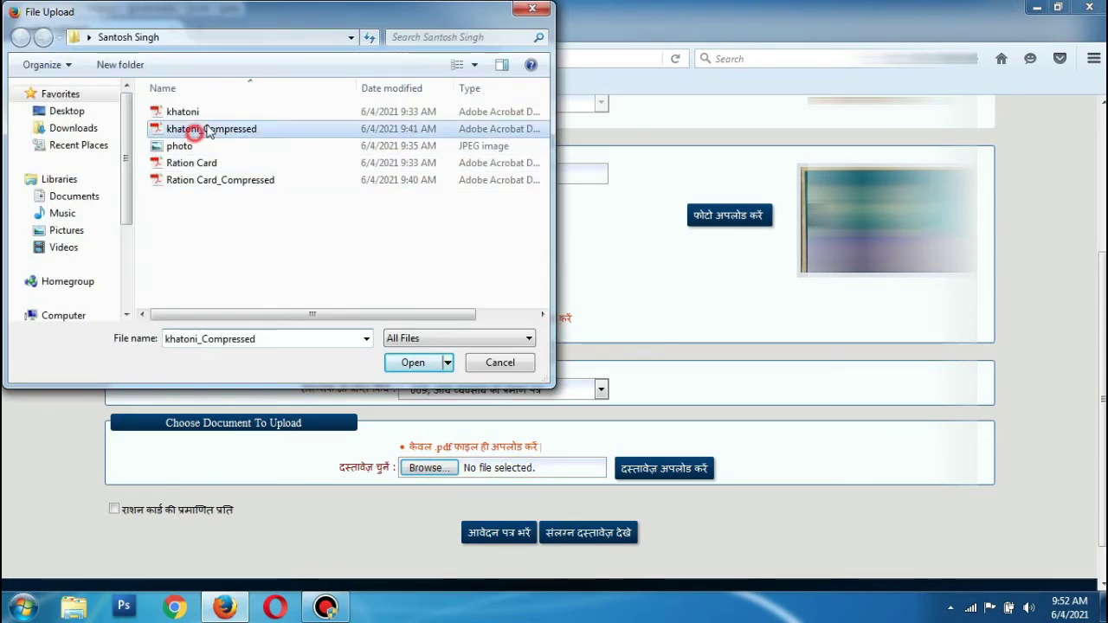
{"action": "left_click", "coordinate": [424, 362]}
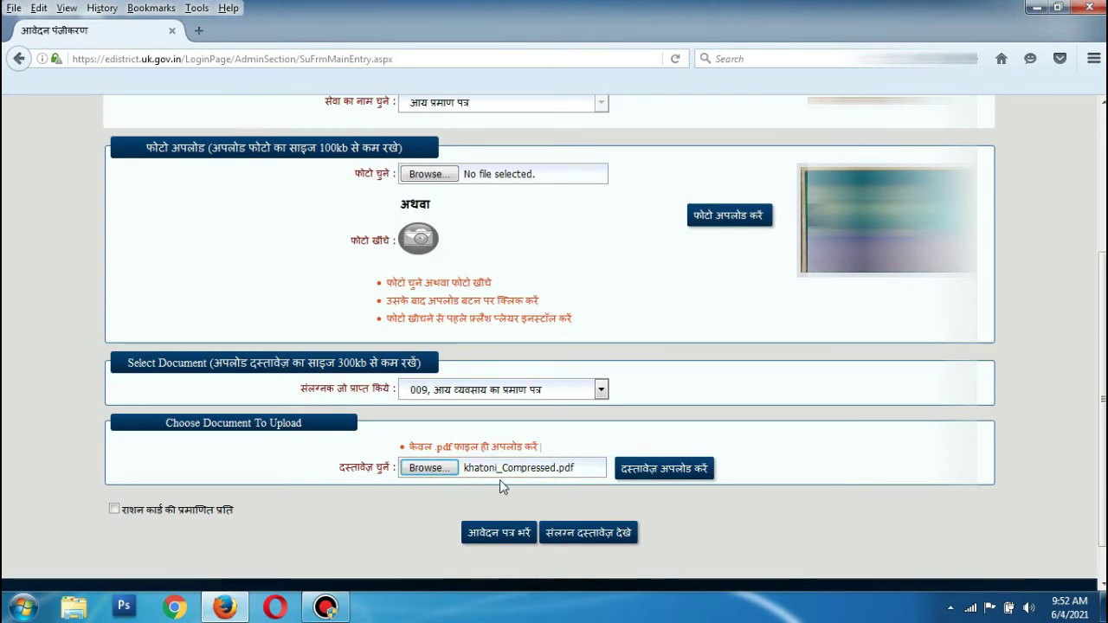
{"action": "left_click", "coordinate": [650, 472]}
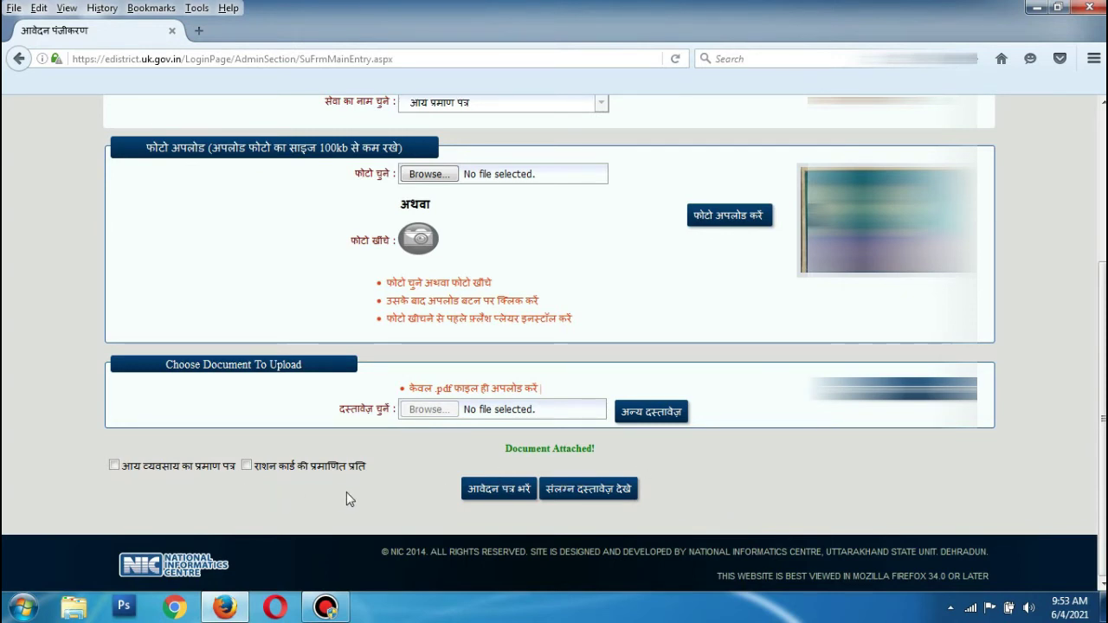
{"action": "left_click", "coordinate": [615, 494]}
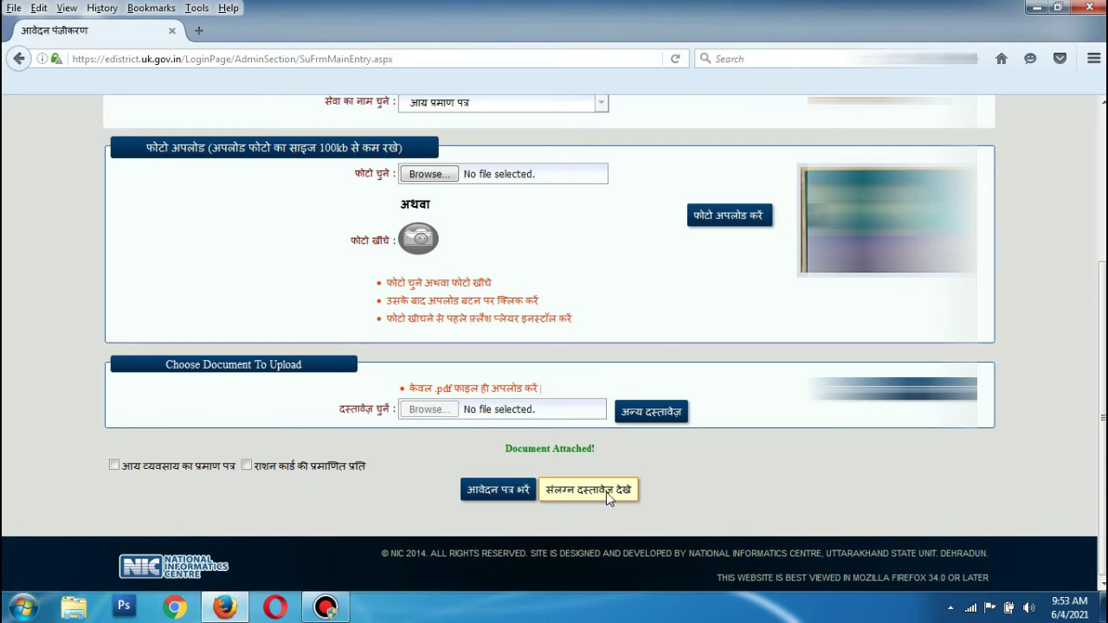
{"action": "left_click", "coordinate": [582, 497]}
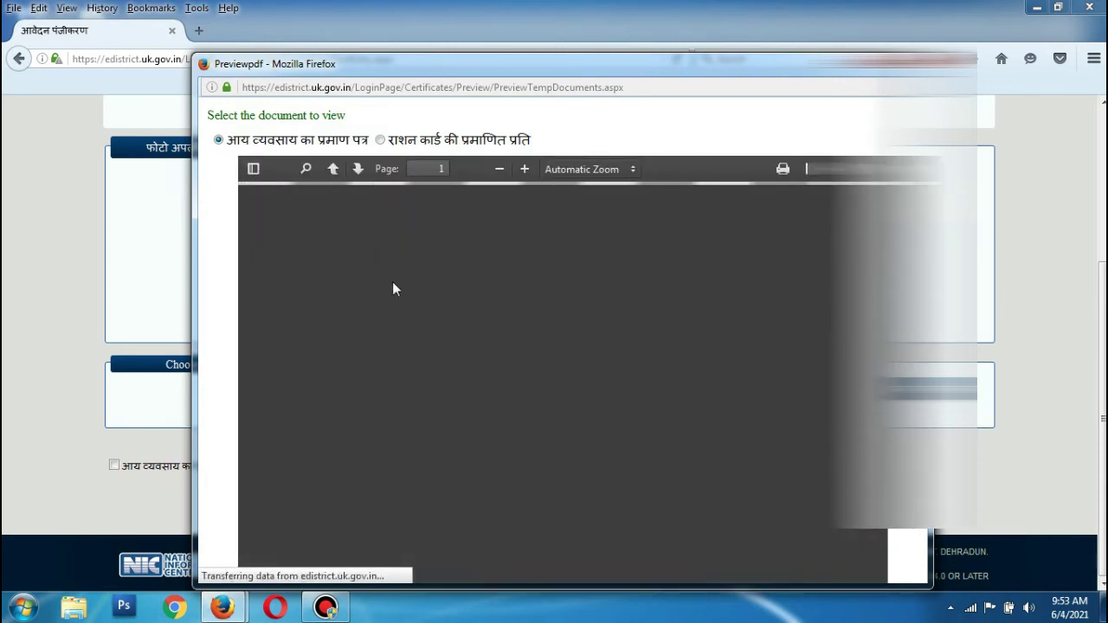
{"action": "left_click", "coordinate": [380, 139]}
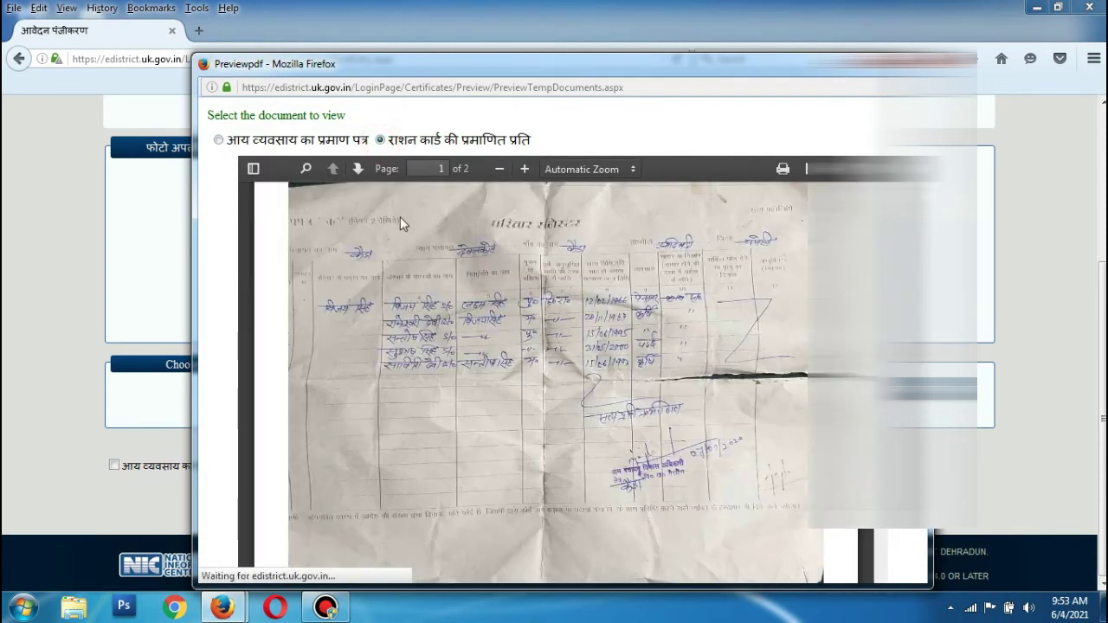
{"action": "left_click", "coordinate": [218, 140]}
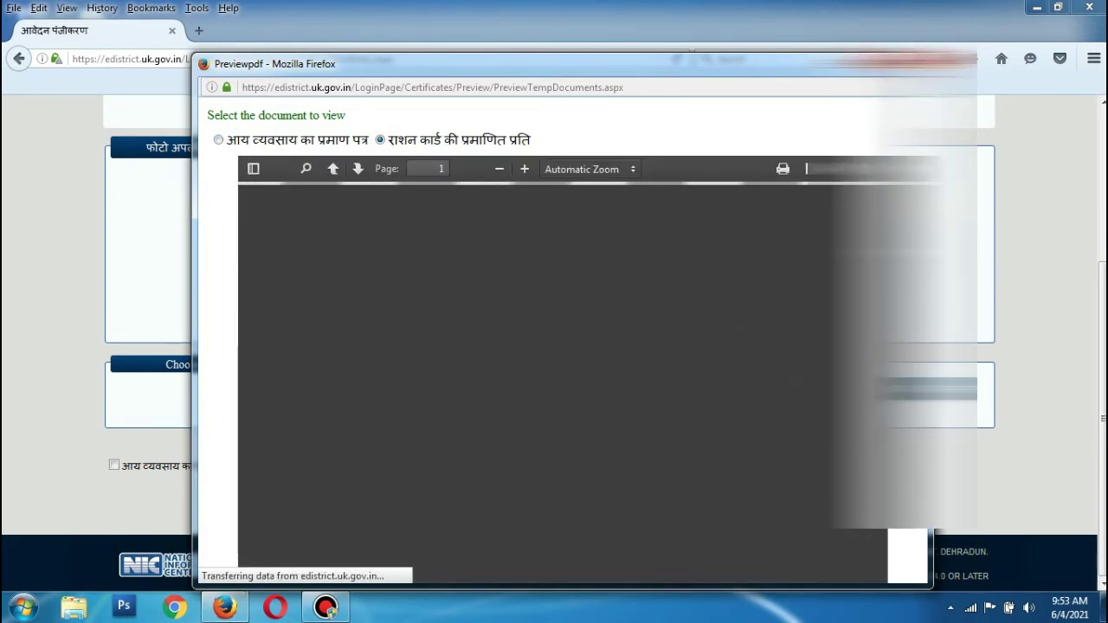
{"action": "key", "text": "ctrl+w"}
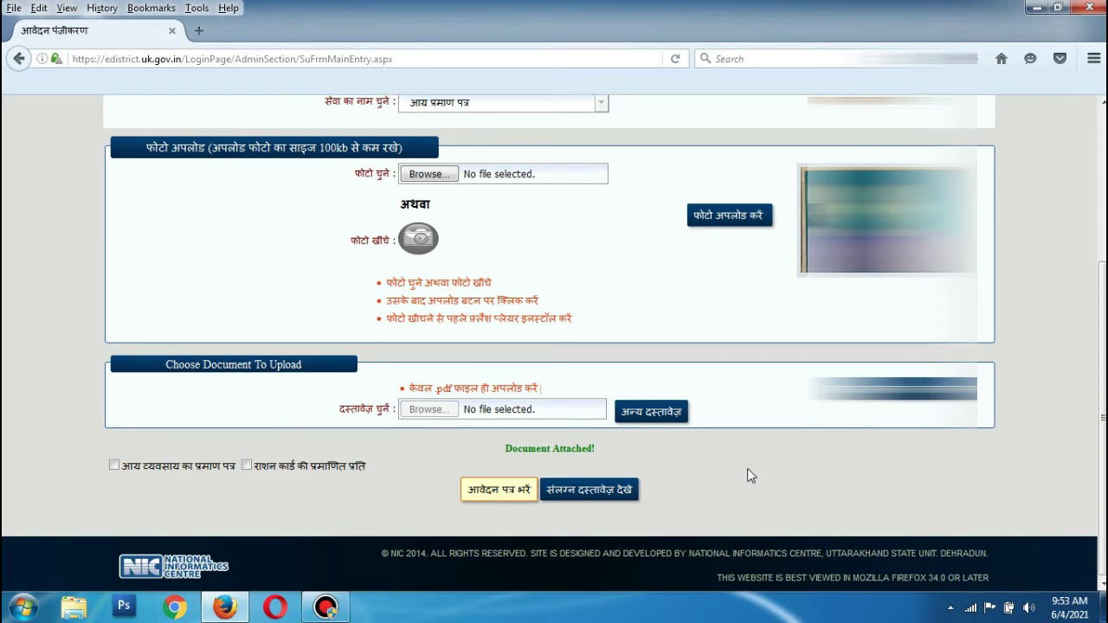
Open the application form and fill in the father's name, mother's name and Aadhaar number.
{"action": "key", "text": "Return"}
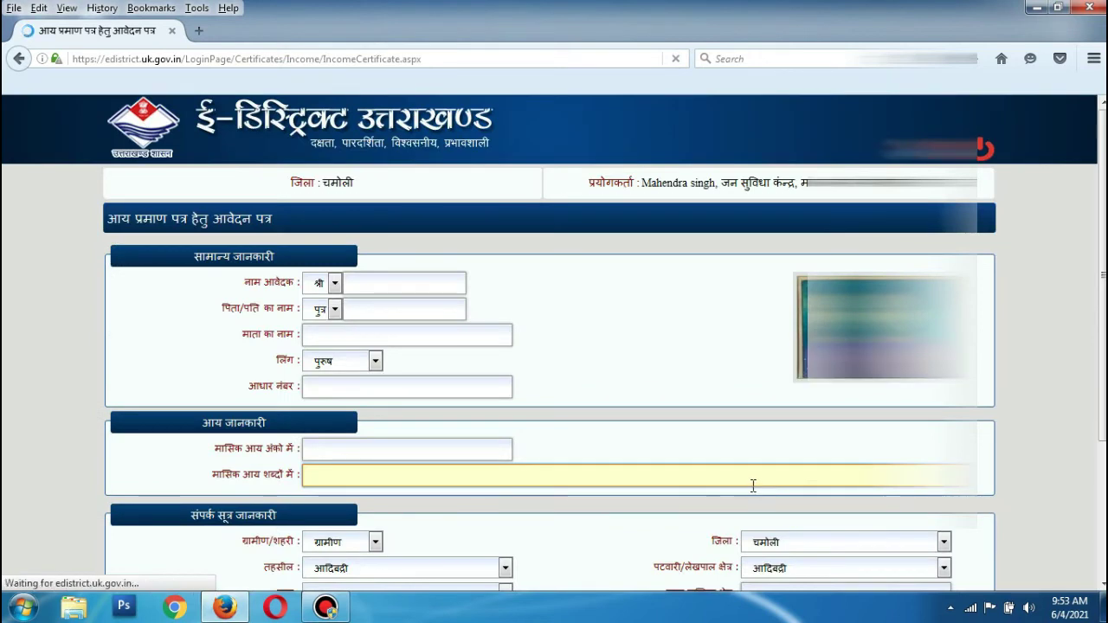
{"action": "scroll", "coordinate": [562, 298], "scroll_direction": "down", "scroll_amount": 1}
{"action": "scroll", "coordinate": [557, 295], "scroll_direction": "down", "scroll_amount": 4}
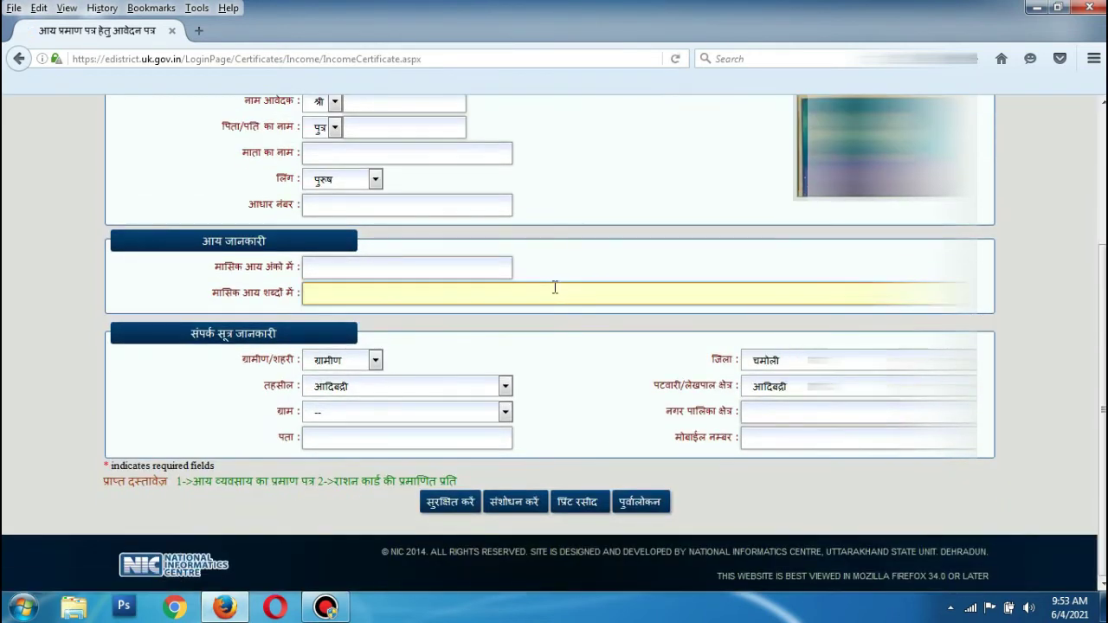
{"action": "scroll", "coordinate": [557, 294], "scroll_direction": "up", "scroll_amount": 4}
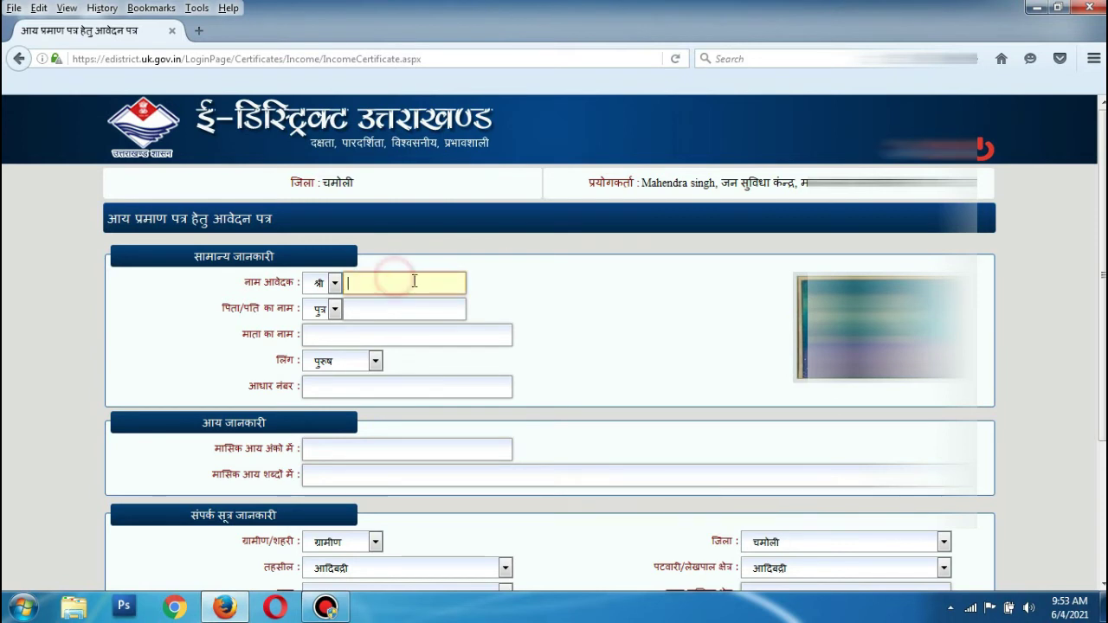
{"action": "left_click", "coordinate": [395, 278]}
{"action": "key", "text": "Tab"}
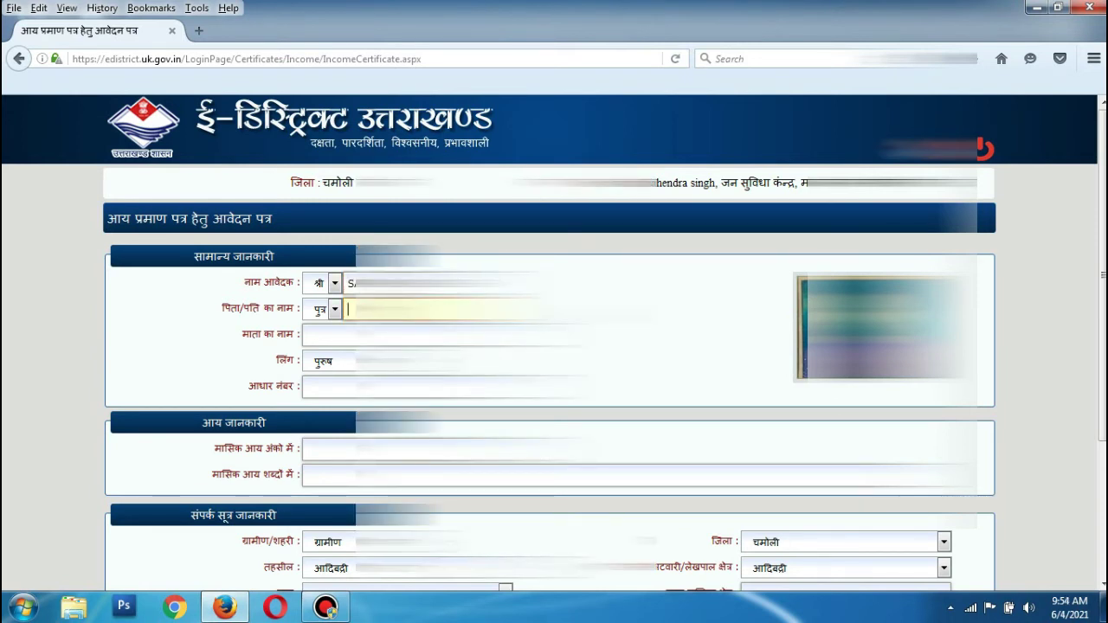
{"action": "type", "text": "V"}
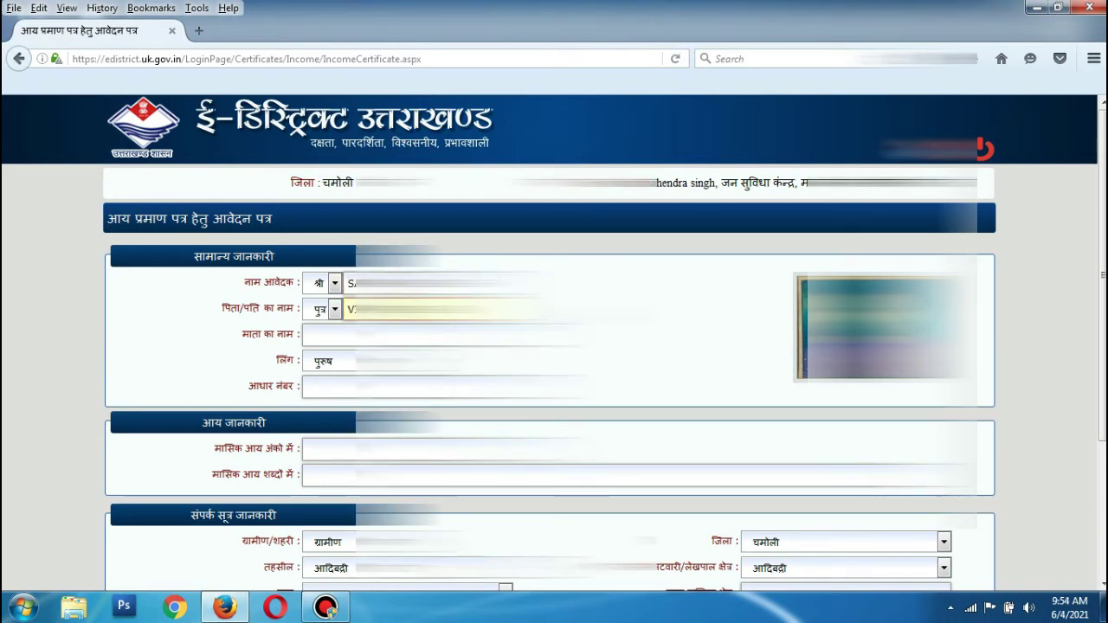
{"action": "key", "text": "Tab"}
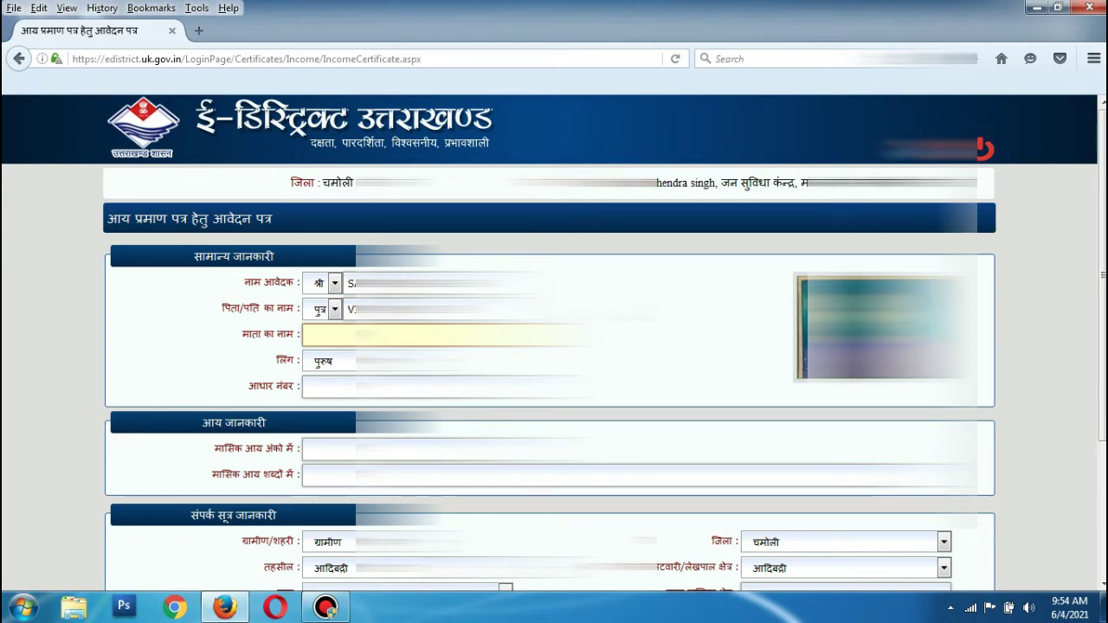
{"action": "key", "text": "ctrl+v"}
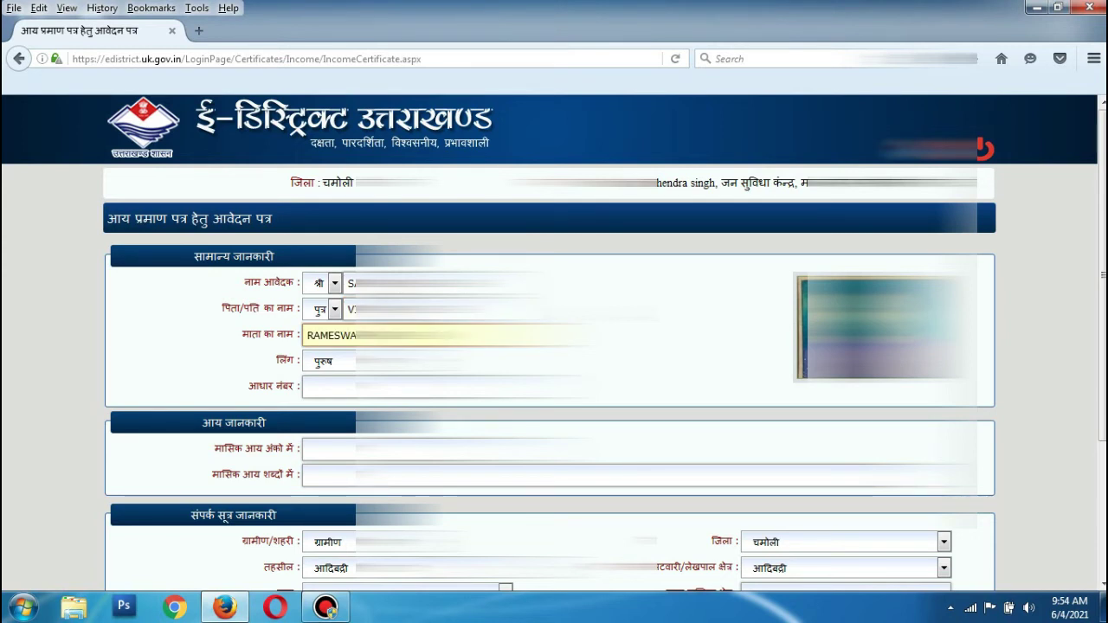
{"action": "key", "text": "Tab"}
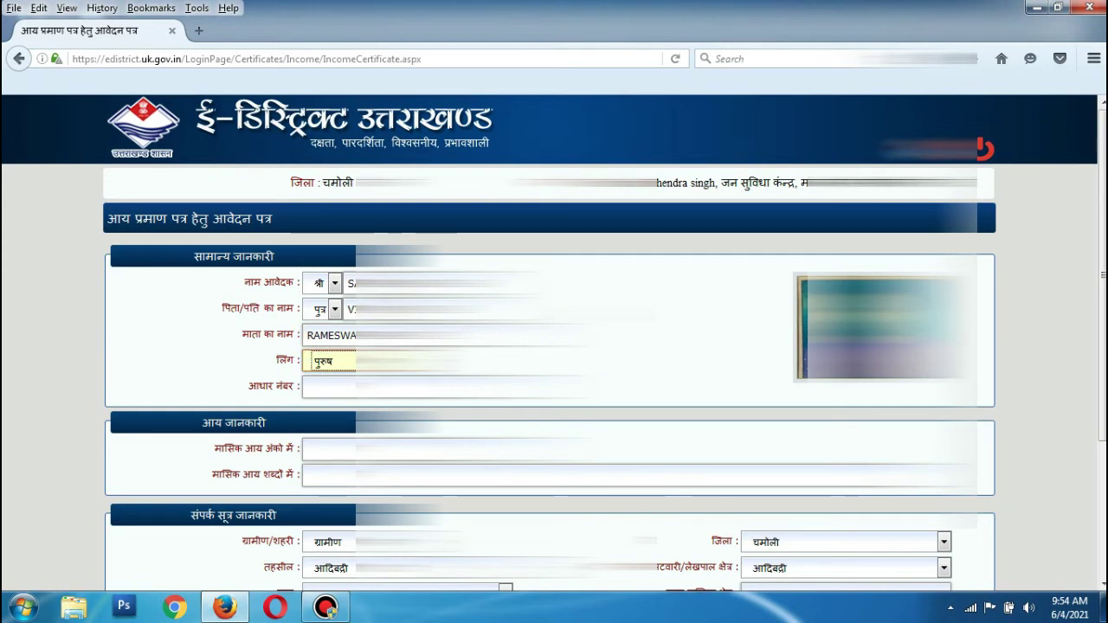
{"action": "left_click", "coordinate": [309, 387]}
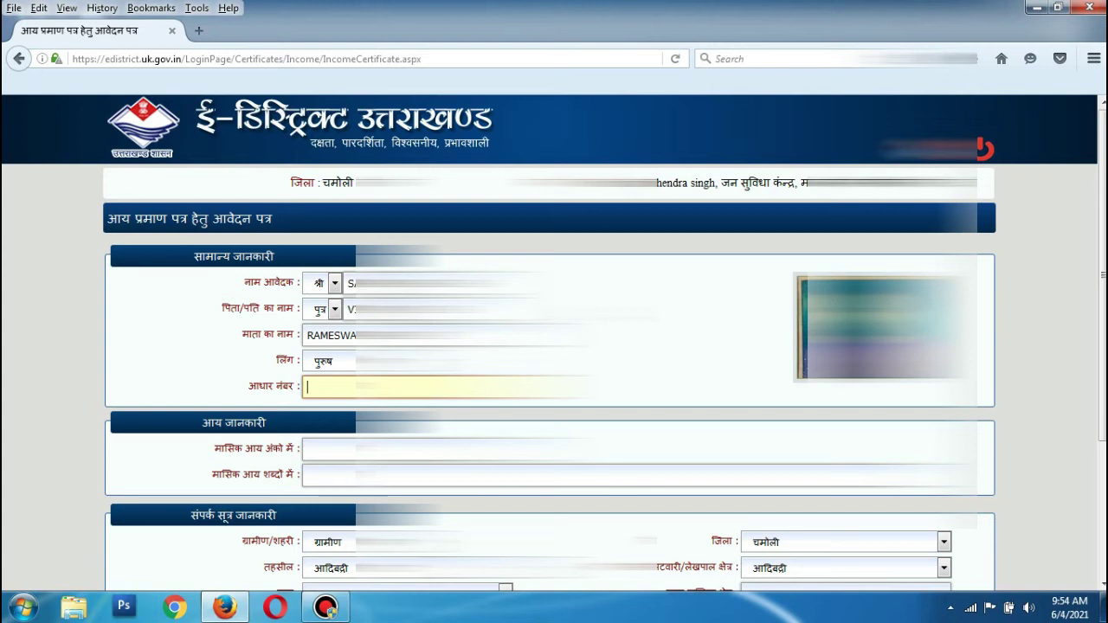
{"action": "key", "text": "ctrl+v"}
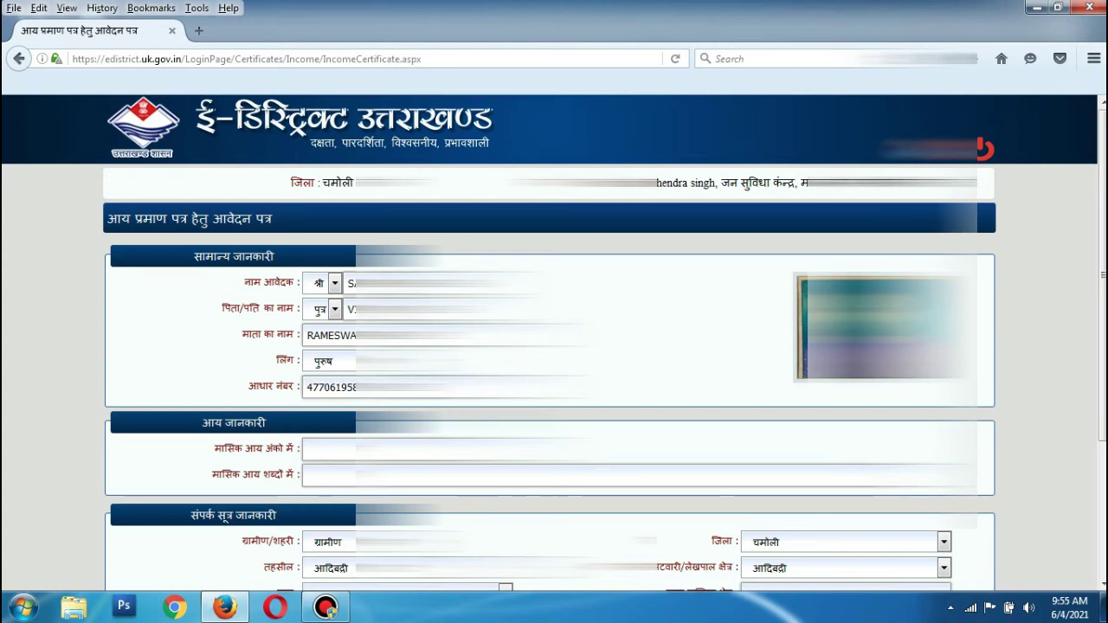
Enter monthly income 4000 and begin writing it in words as 'FOUR THO'.
{"action": "left_click", "coordinate": [415, 450]}
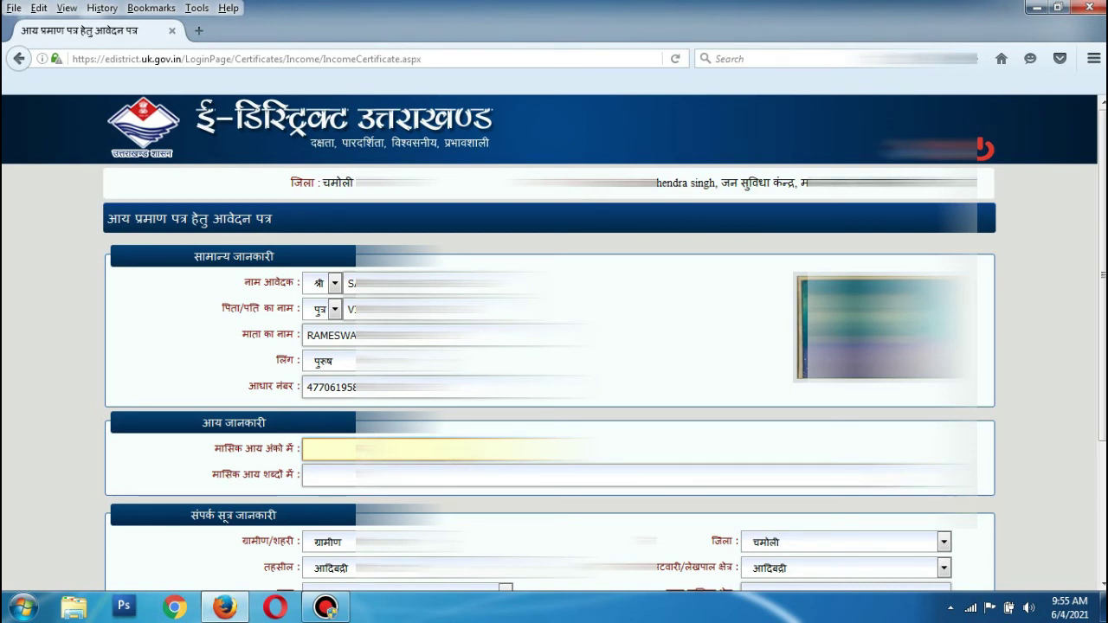
{"action": "type", "text": "4000"}
{"action": "left_click", "coordinate": [363, 475]}
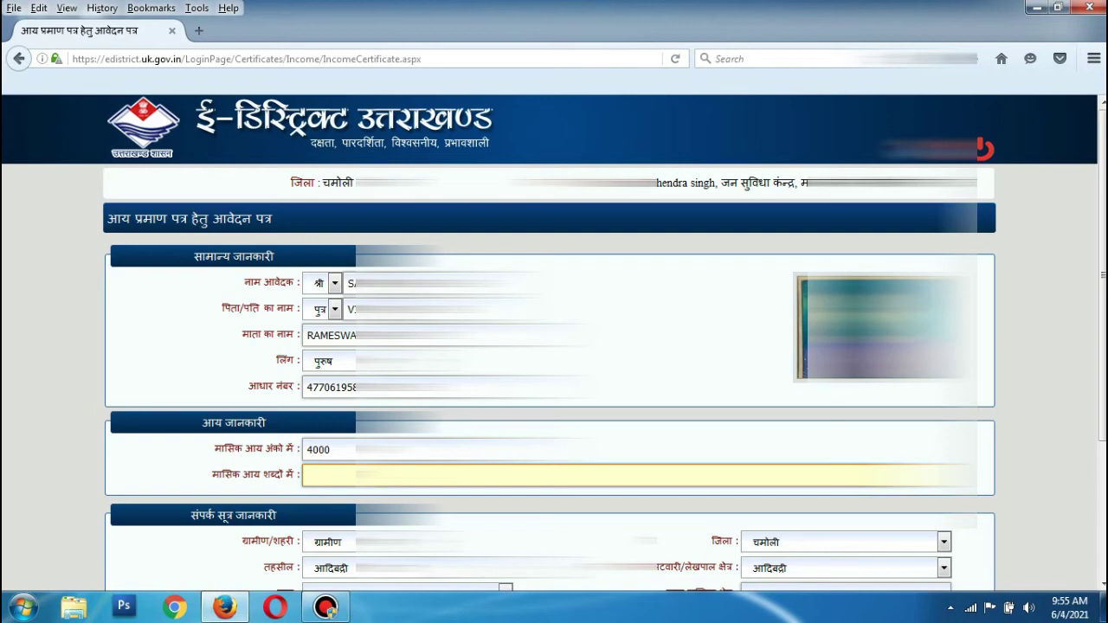
{"action": "key", "text": "Escape"}
{"action": "type", "text": "FOUR THO"}
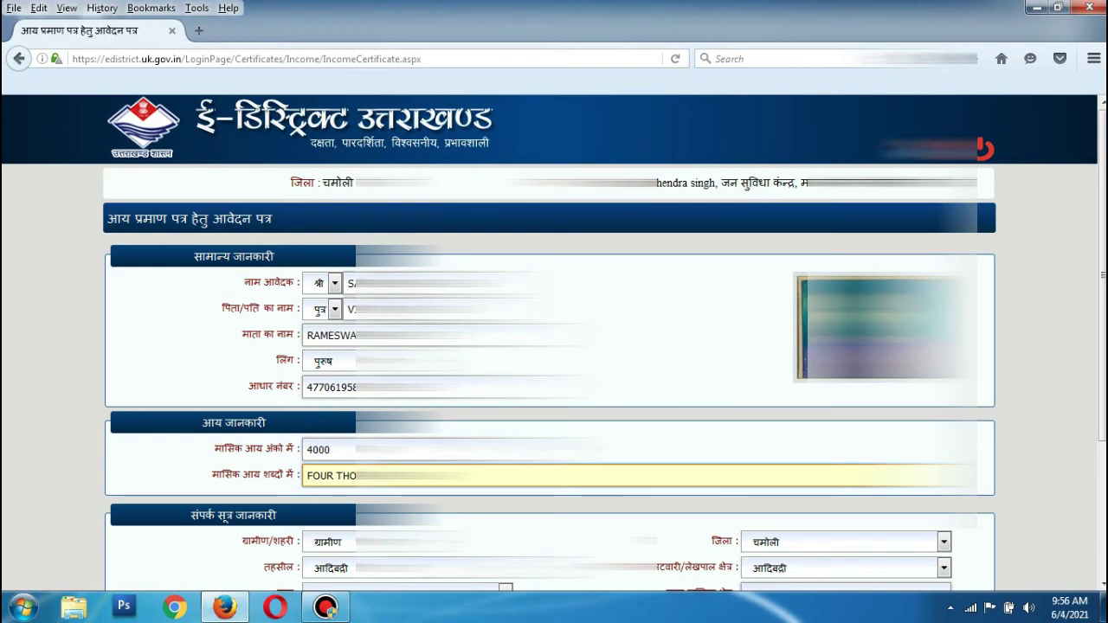
{"action": "scroll", "coordinate": [554, 346], "scroll_direction": "down", "scroll_amount": 3}
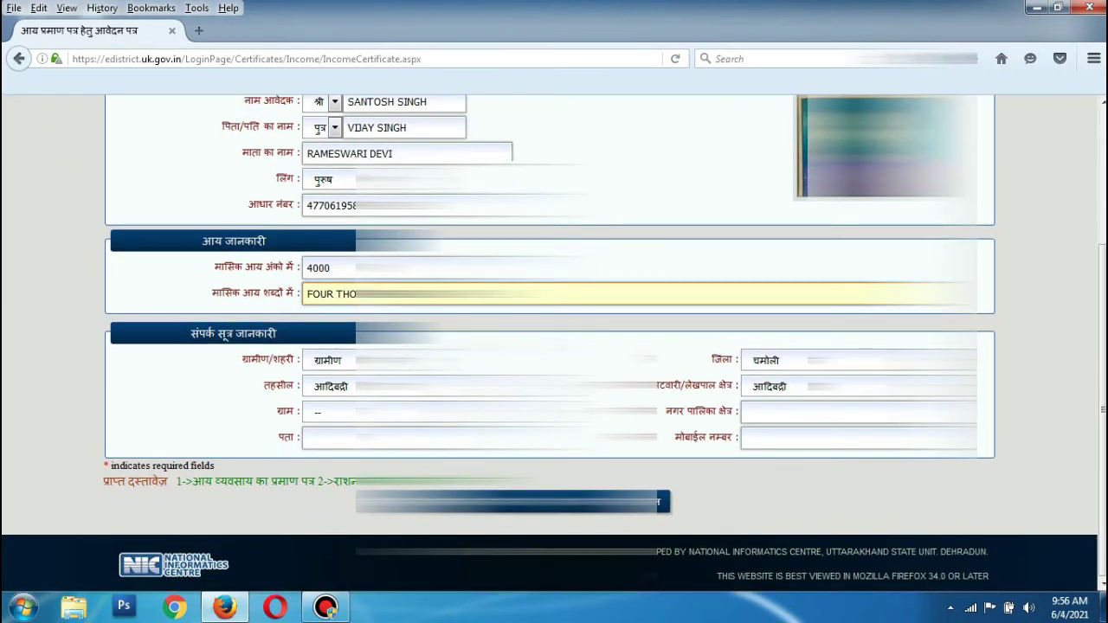
Keep area type ग्रामीण and choose patwari area कांसुवा and village कैडा.
{"action": "left_click", "coordinate": [329, 268]}
{"action": "left_click", "coordinate": [329, 360]}
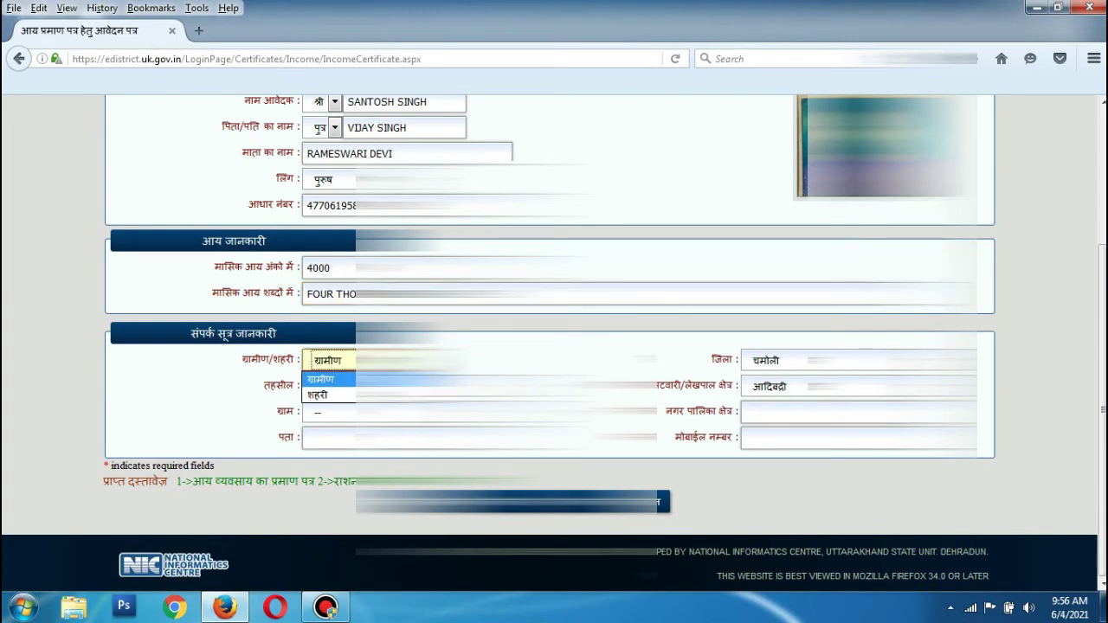
{"action": "left_click", "coordinate": [320, 379]}
{"action": "left_click", "coordinate": [784, 386]}
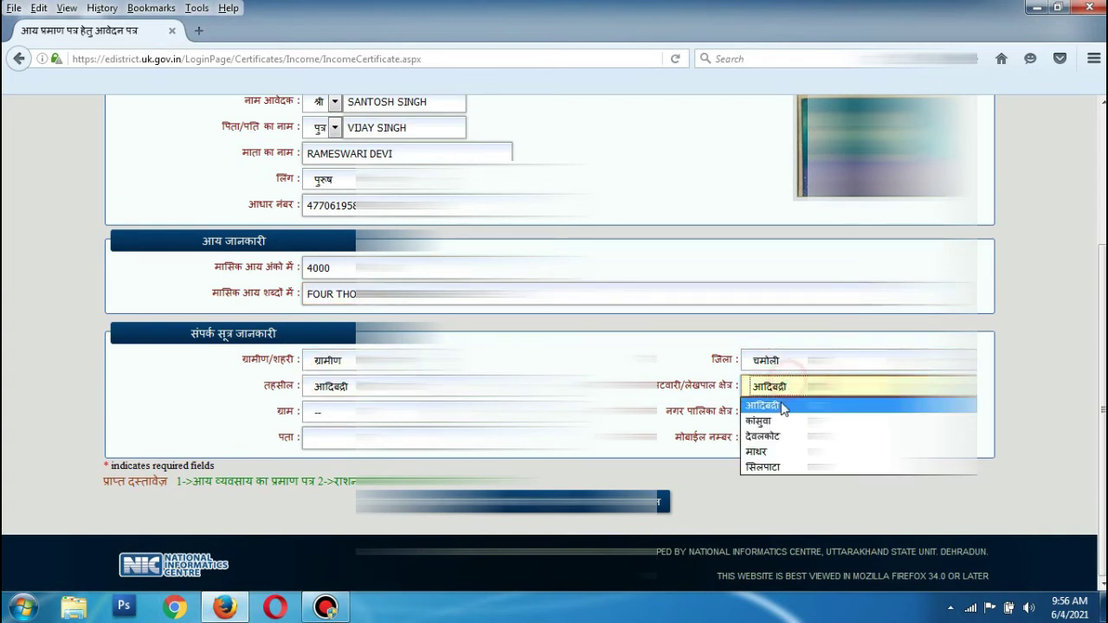
{"action": "left_click", "coordinate": [766, 422]}
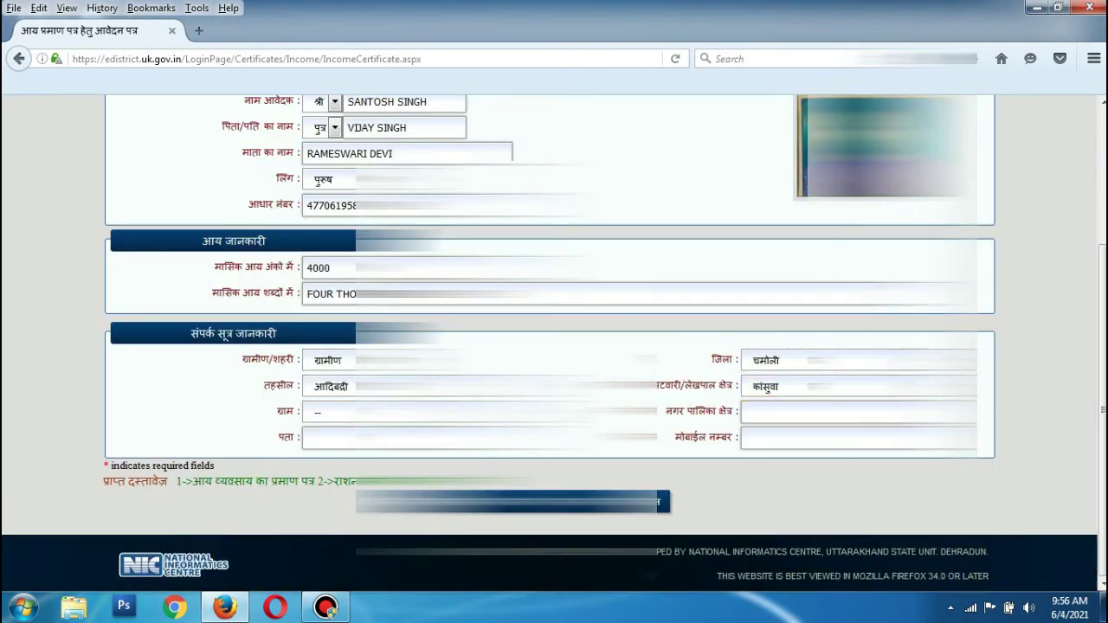
{"action": "left_click", "coordinate": [354, 412]}
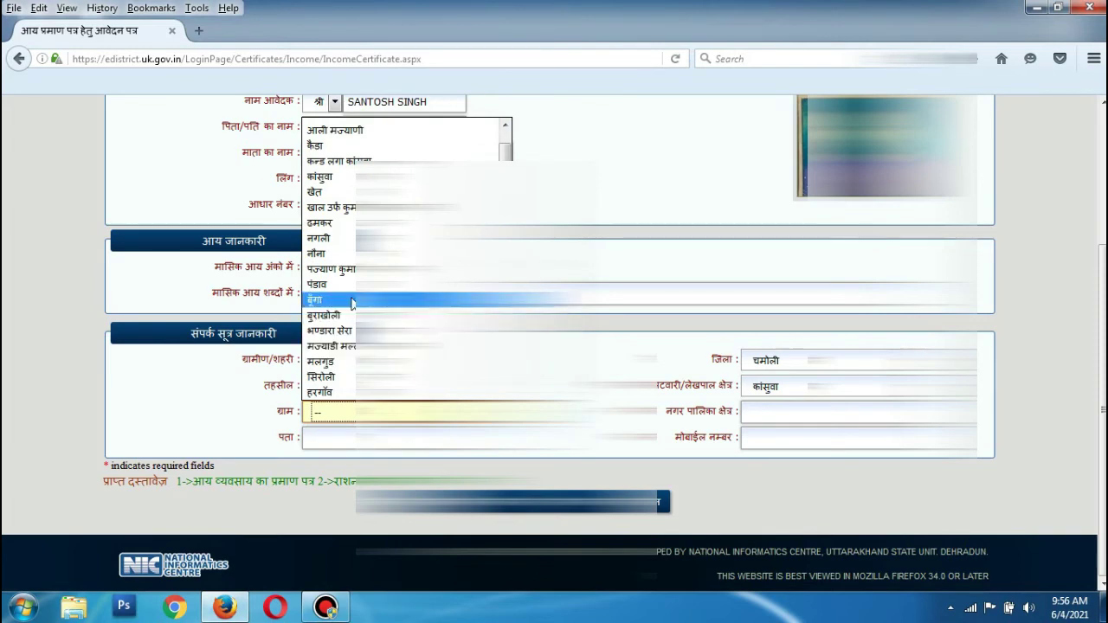
{"action": "left_click", "coordinate": [315, 145]}
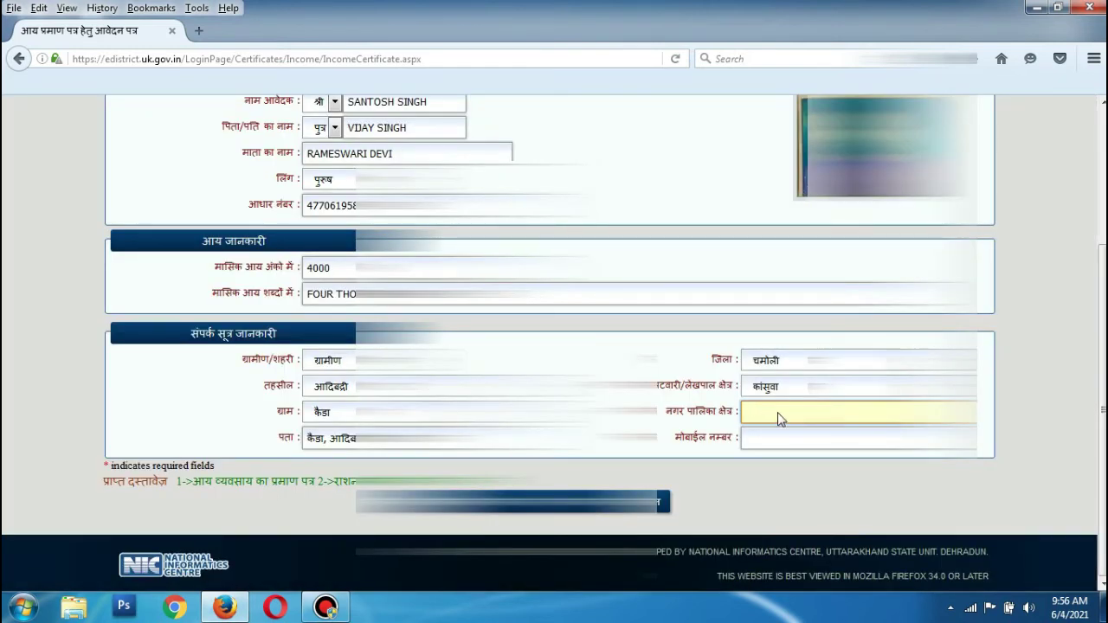
Paste the applicant's mobile number and submit the application for wallet payment.
{"action": "left_click", "coordinate": [765, 437]}
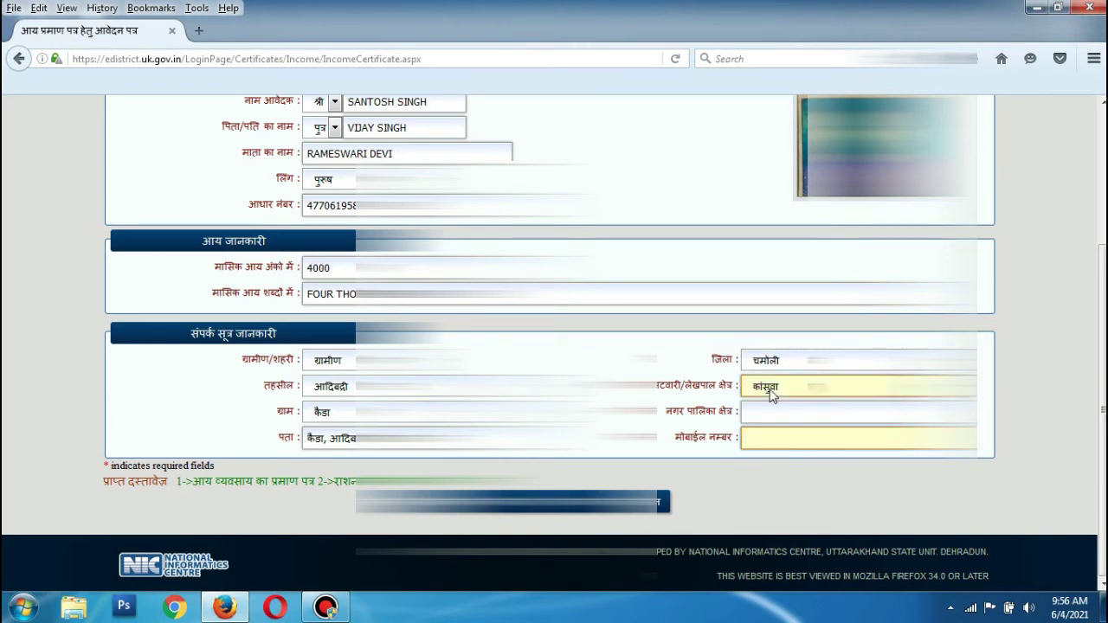
{"action": "key", "text": "ctrl+v"}
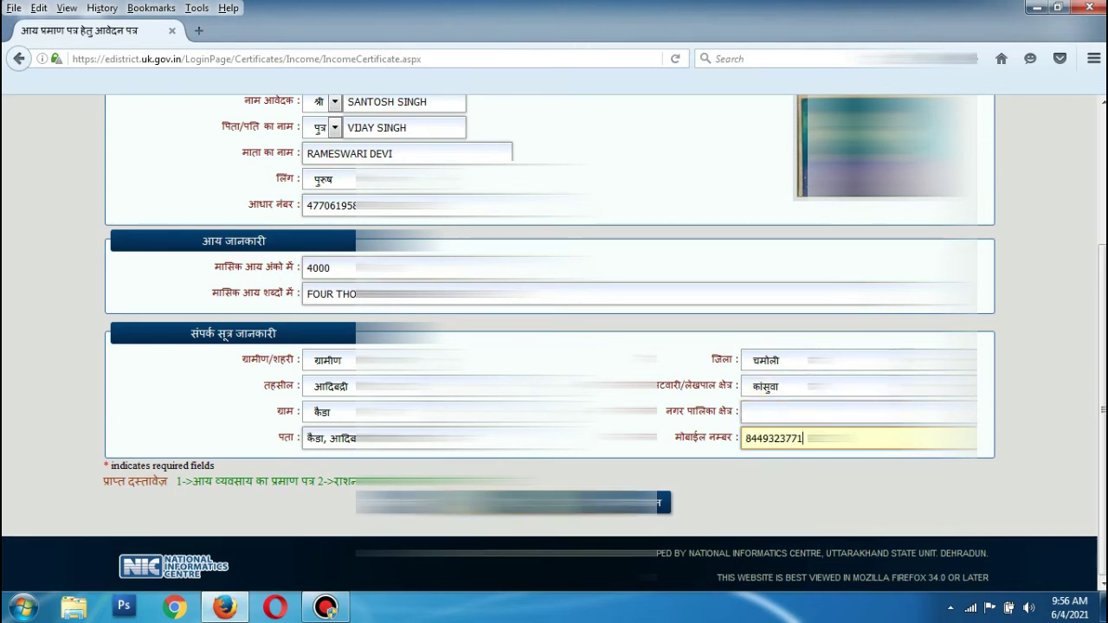
{"action": "left_click", "coordinate": [512, 502]}
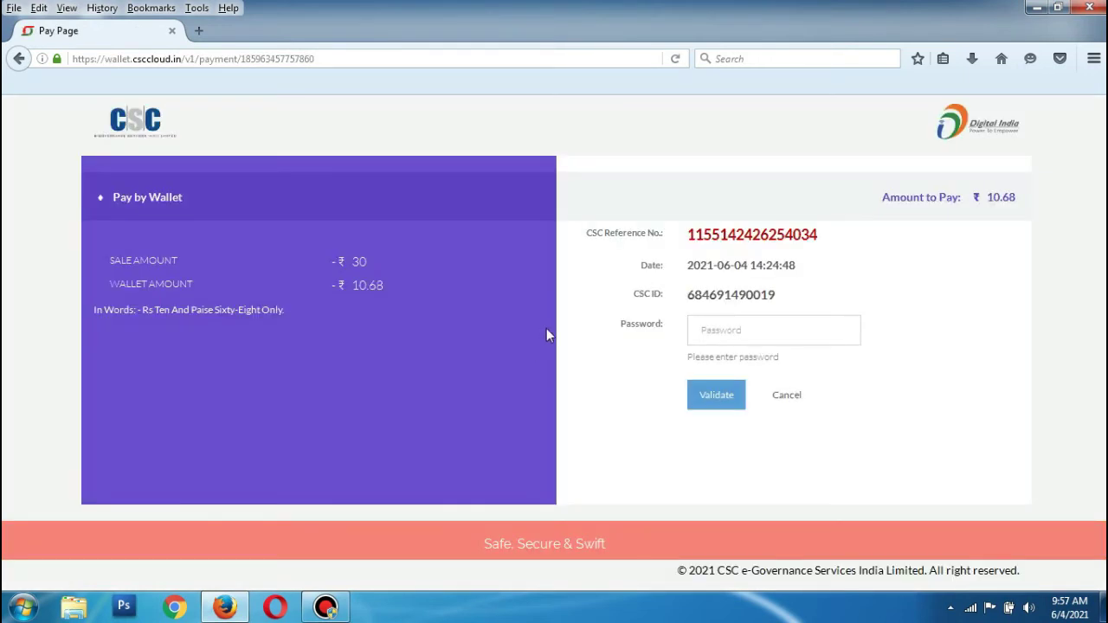
Pay ₹10.68 from the CSC wallet by entering the wallet password and the 6-digit PIN.
{"action": "left_click", "coordinate": [744, 335]}
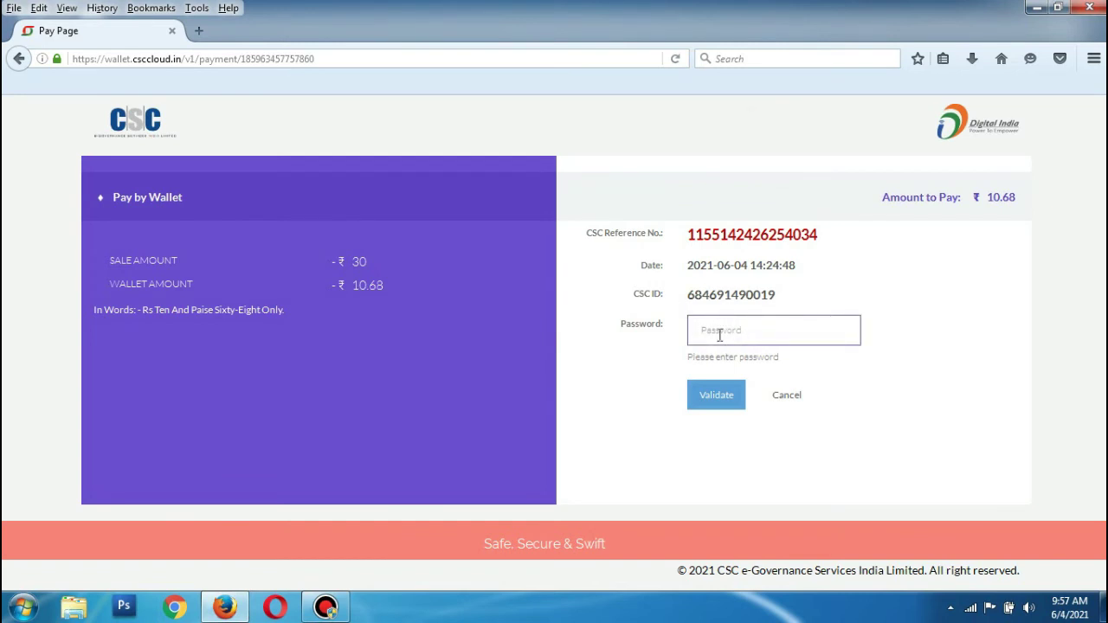
{"action": "left_click", "coordinate": [719, 335]}
{"action": "type", "text": "1"}
{"action": "key", "text": "BackSpace"}
{"action": "key", "text": "ctrl+v"}
{"action": "key", "text": "ctrl+a"}
{"action": "key", "text": "BackSpace"}
{"action": "key", "text": "Return"}
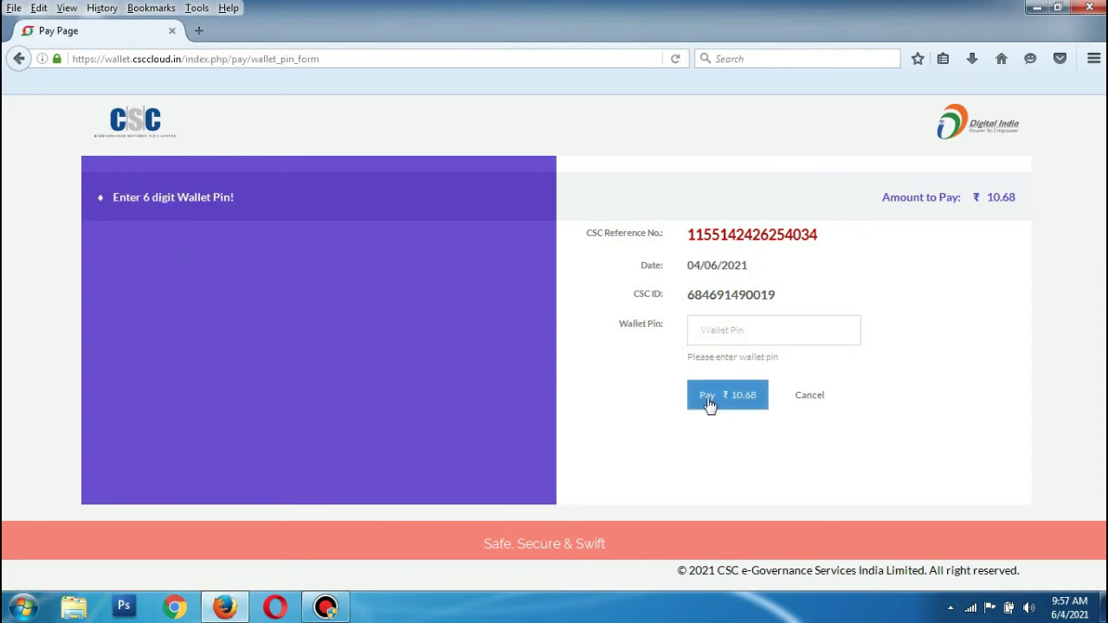
{"action": "left_click", "coordinate": [711, 338]}
{"action": "type", "text": "123"}
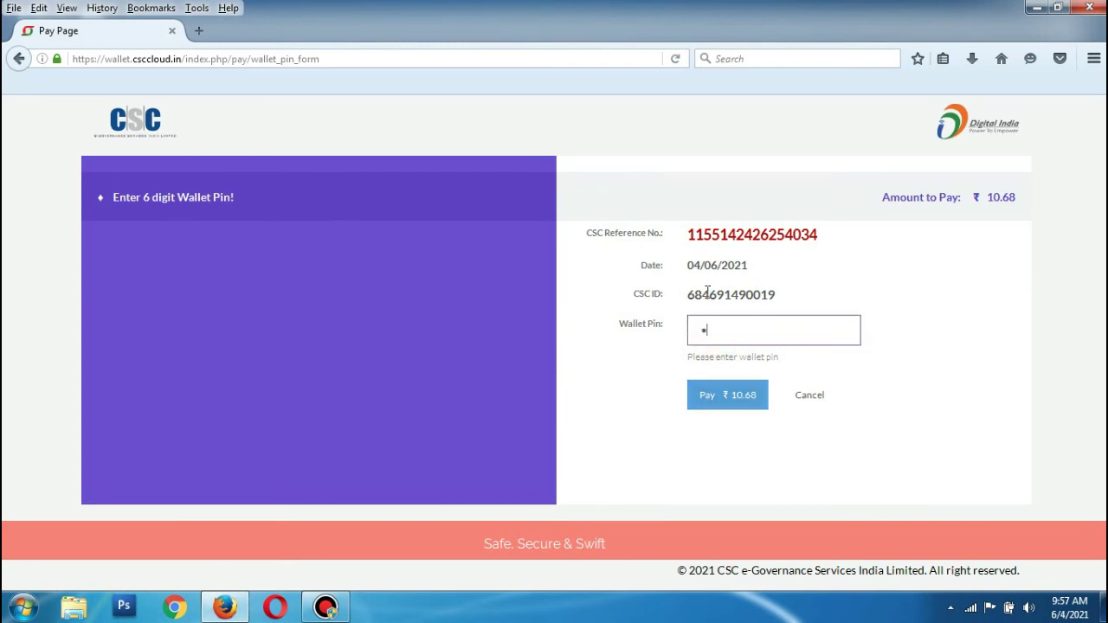
{"action": "type", "text": "456"}
{"action": "key", "text": "Return"}
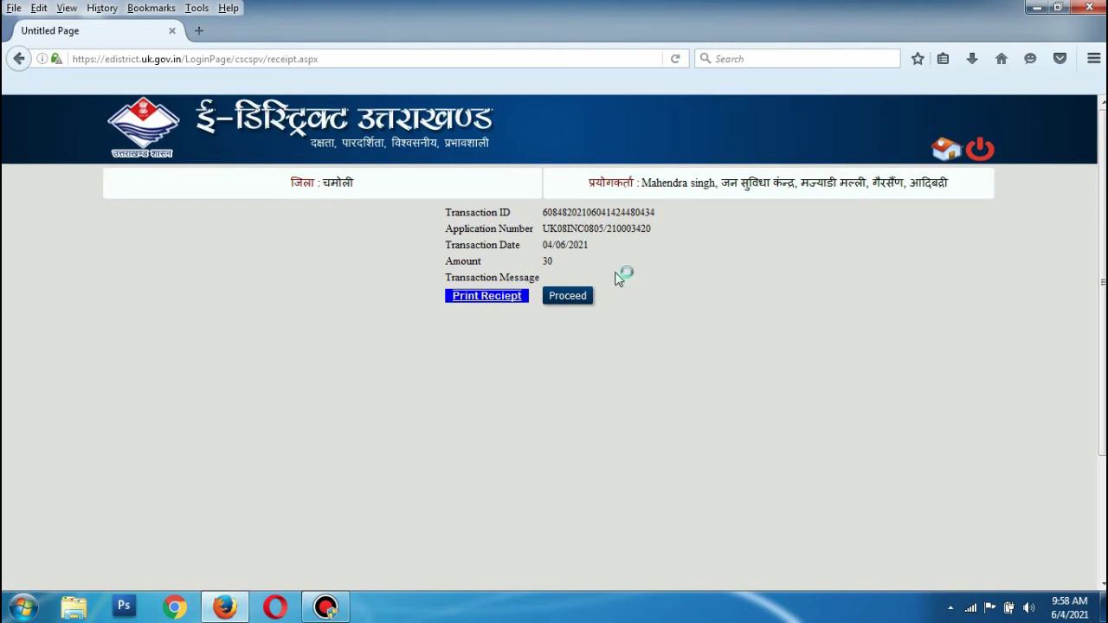
Proceed past the payment and save the Acknowledgement.pdf receipt for the 30-rupee income certificate application.
{"action": "left_click", "coordinate": [579, 297]}
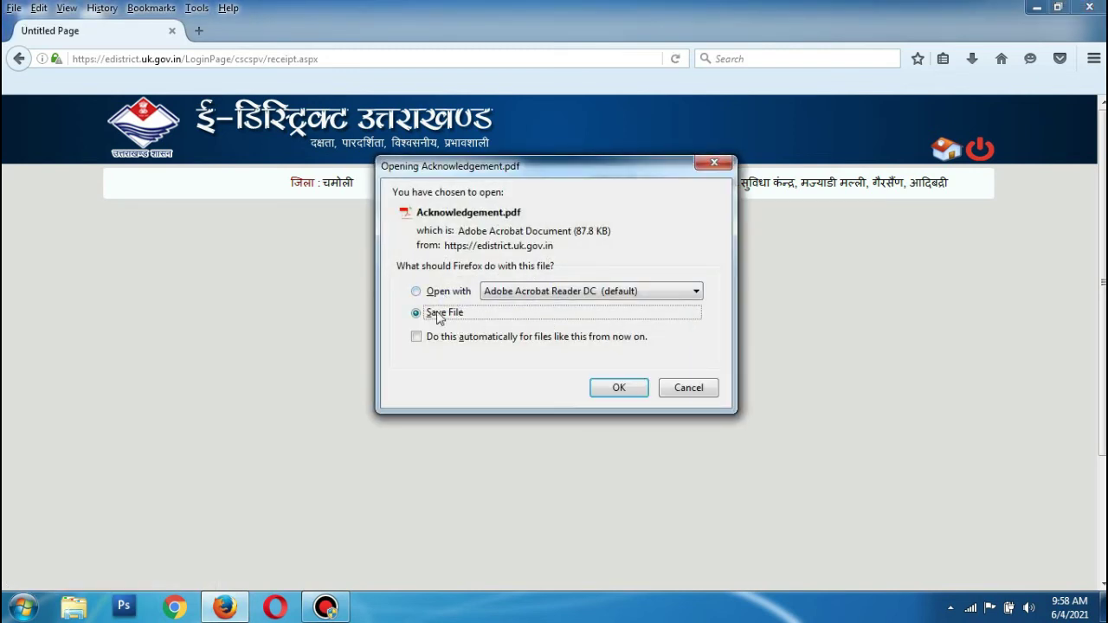
{"action": "left_click", "coordinate": [619, 387]}
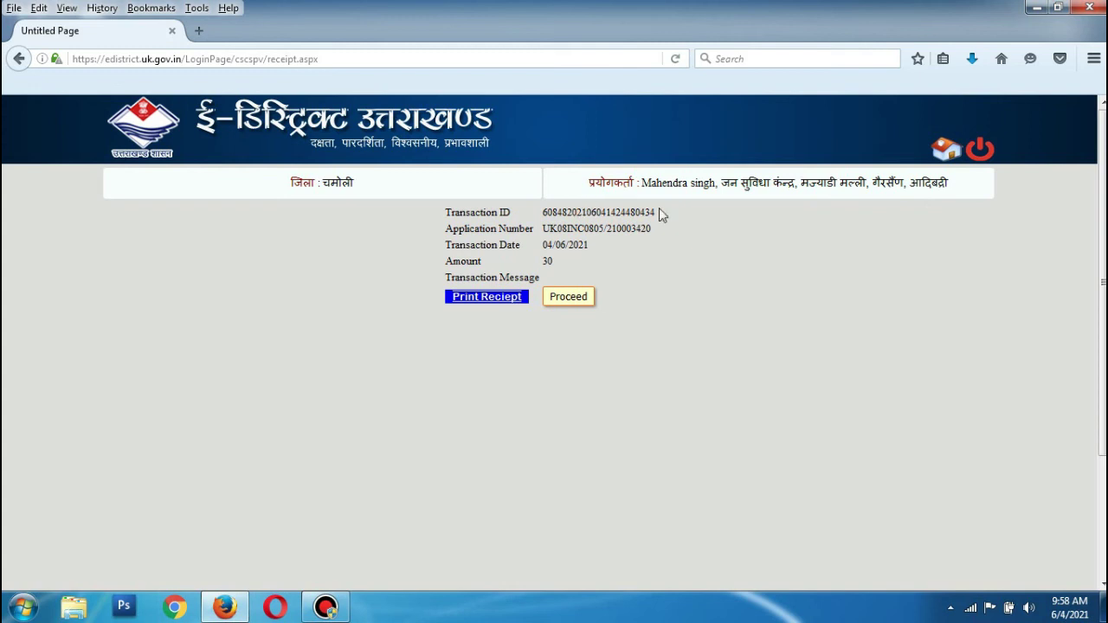
Return to the home page, open खोज (application status search), and place the cursor in the आवेदन पत्र संख्या field.
{"action": "key", "text": "Return"}
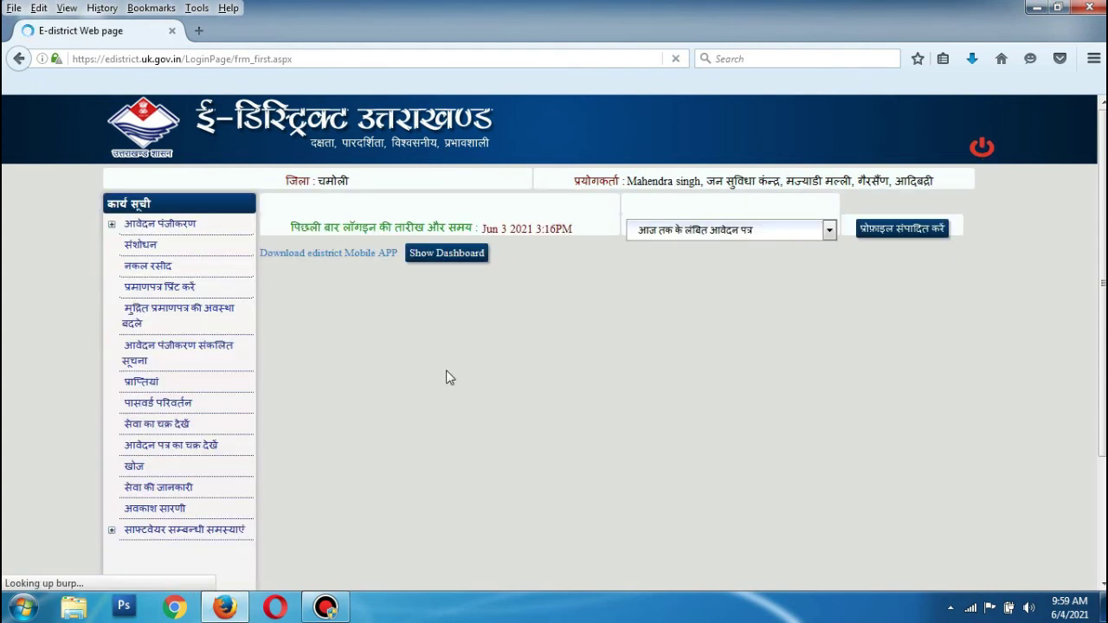
{"action": "scroll", "coordinate": [446, 375], "scroll_direction": "down", "scroll_amount": 2}
{"action": "scroll", "coordinate": [364, 391], "scroll_direction": "up", "scroll_amount": 1}
{"action": "scroll", "coordinate": [322, 386], "scroll_direction": "down", "scroll_amount": 3}
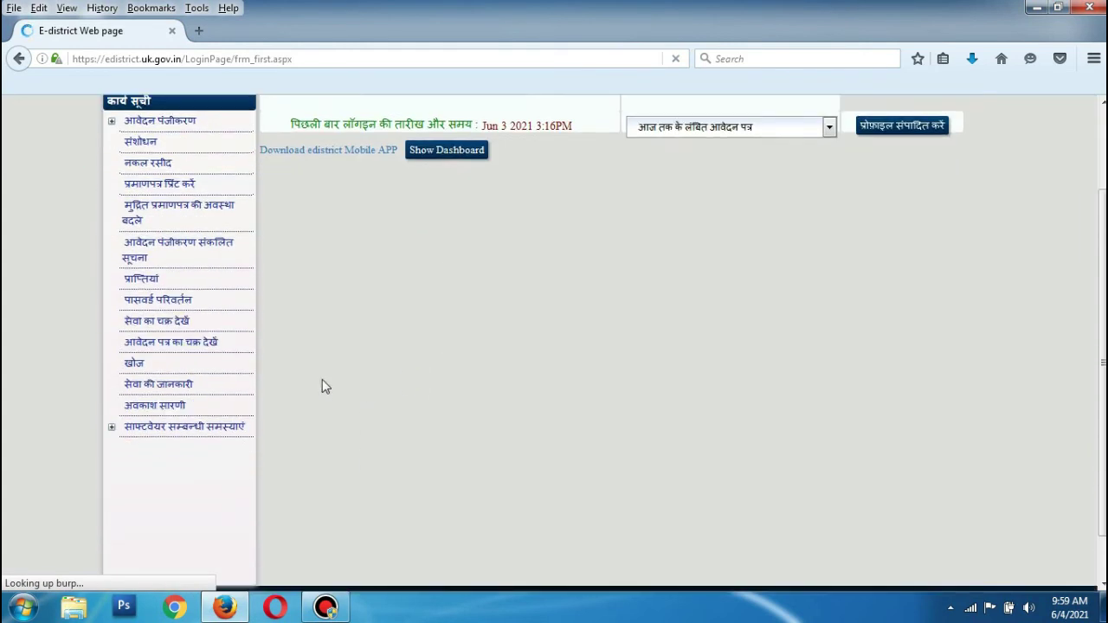
{"action": "left_click", "coordinate": [136, 315]}
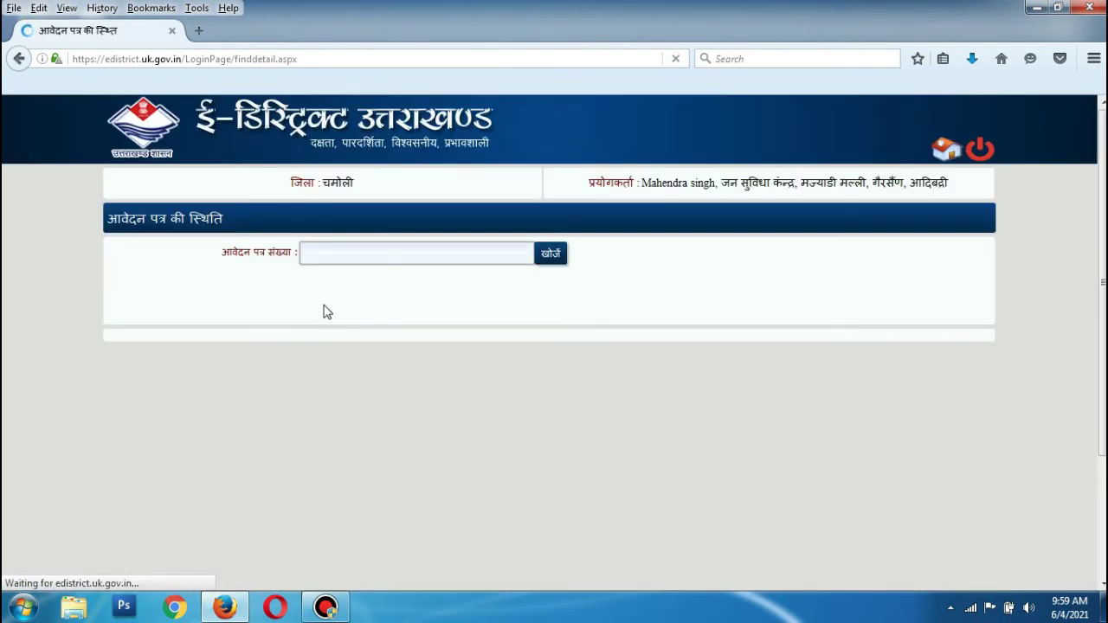
{"action": "left_click", "coordinate": [323, 255]}
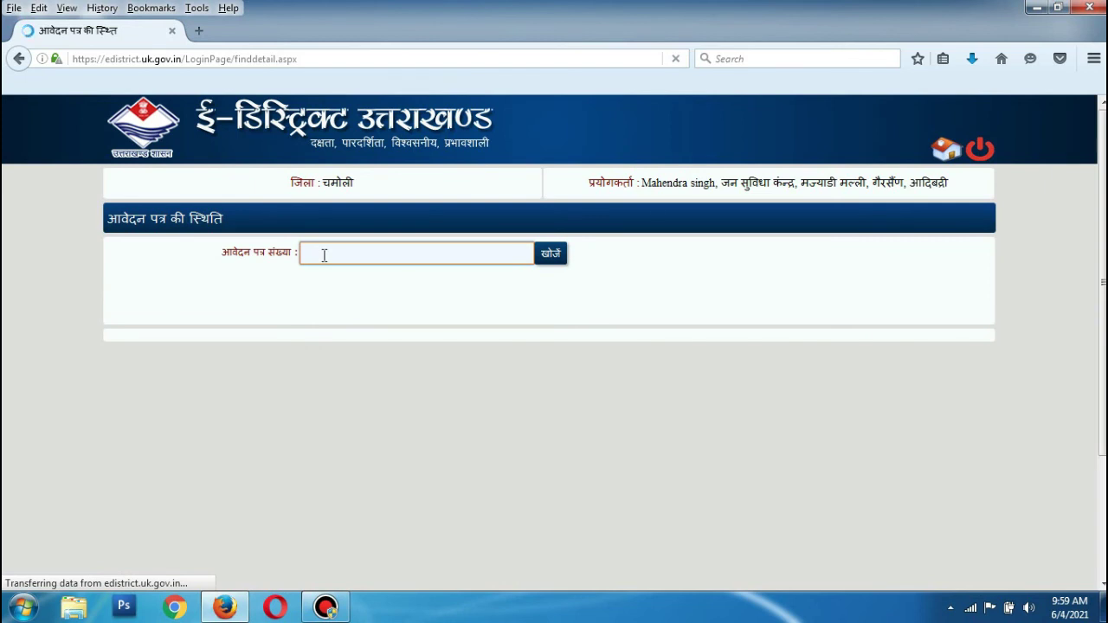
{"action": "left_click", "coordinate": [324, 254]}
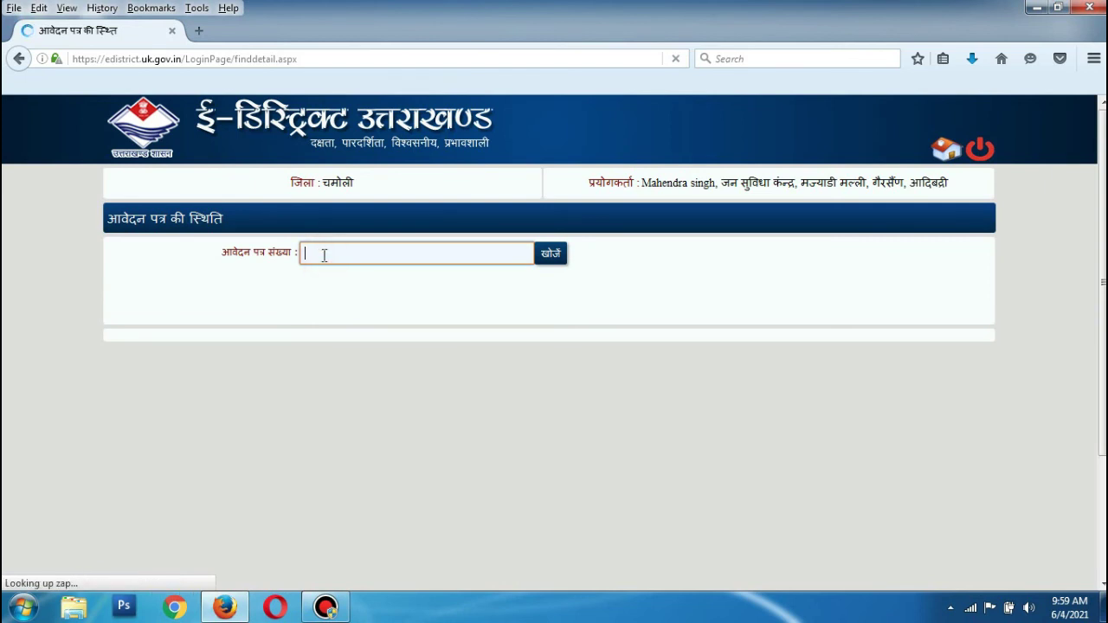